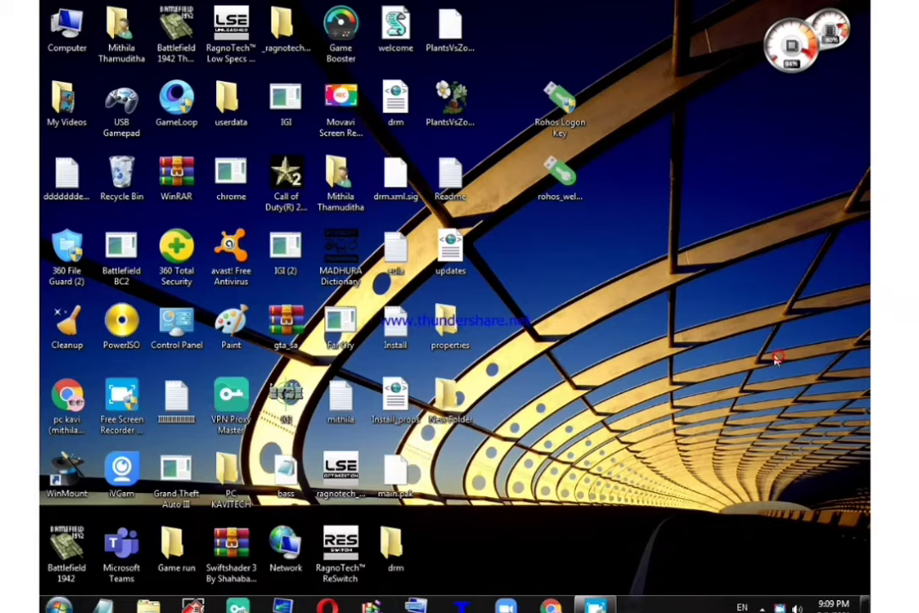
Open Computer Management for this computer and display Disk Management
{"action": "left_click", "coordinate": [63, 22]}
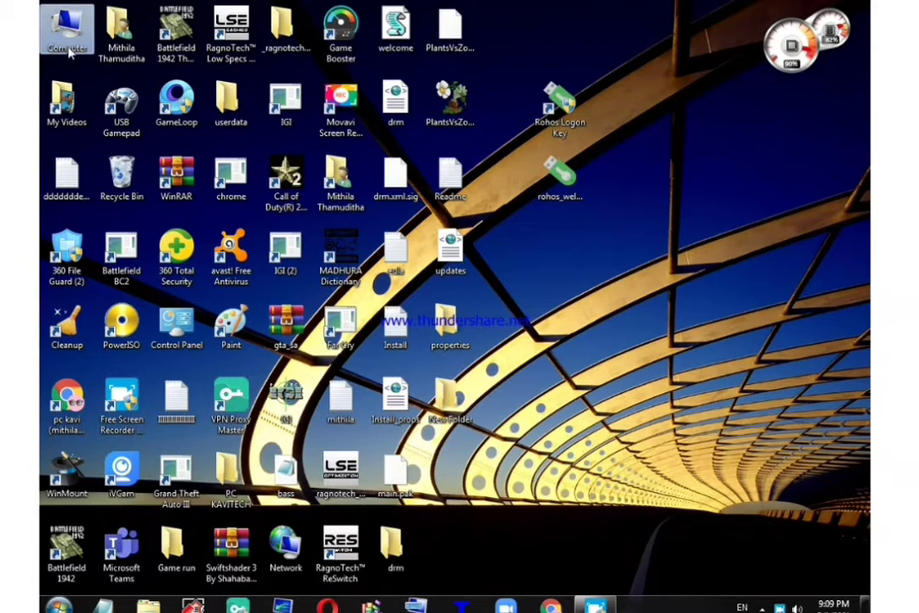
{"action": "right_click", "coordinate": [61, 25]}
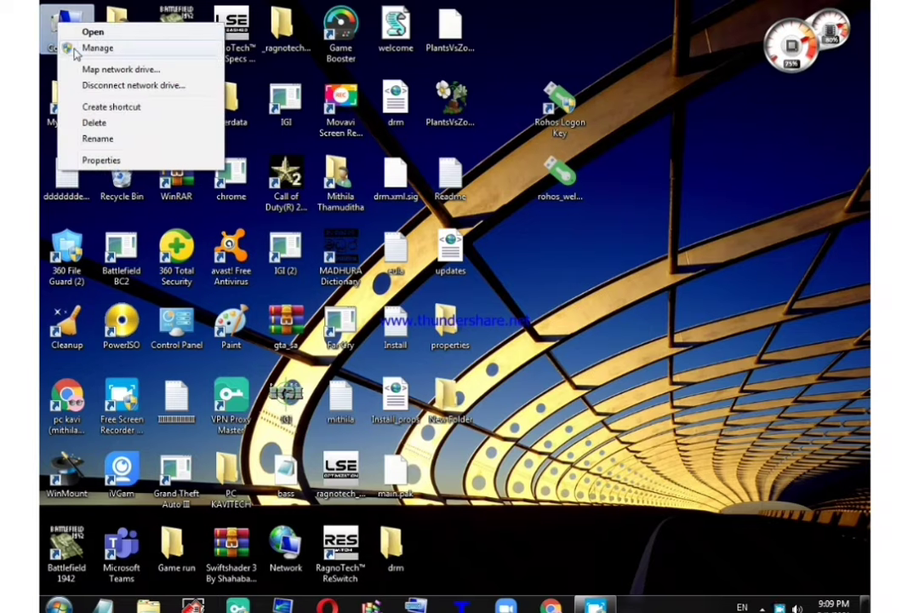
{"action": "left_click", "coordinate": [117, 49]}
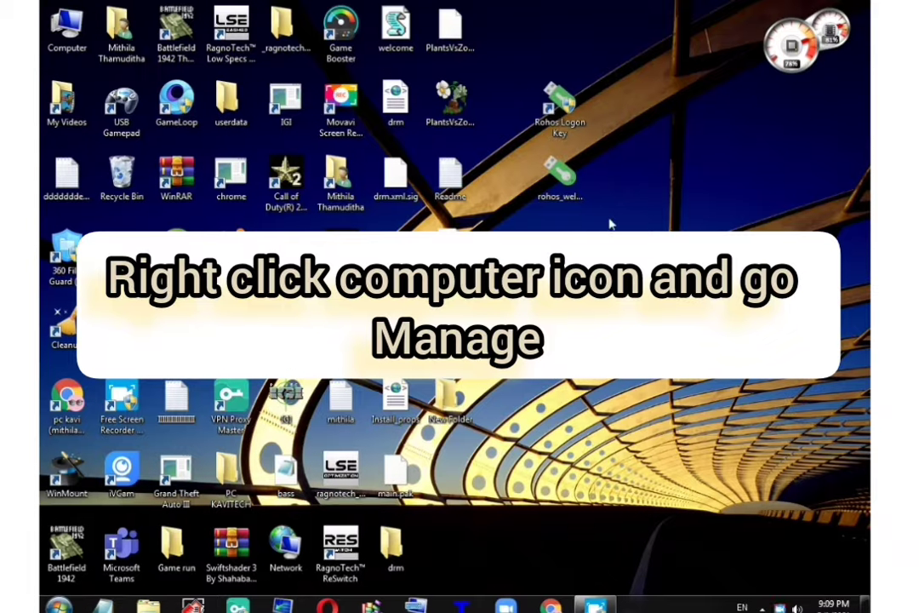
{"action": "right_click", "coordinate": [55, 25]}
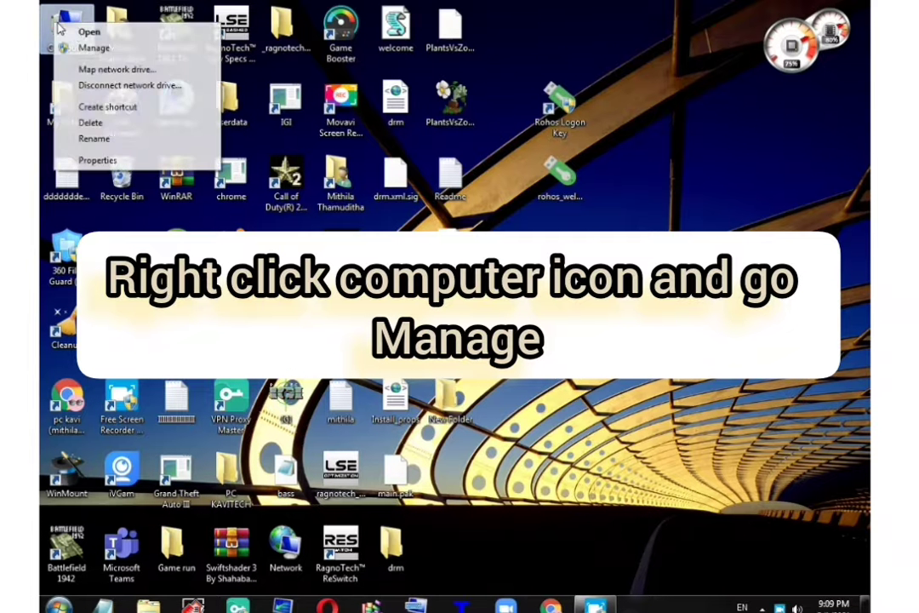
{"action": "left_click", "coordinate": [89, 48]}
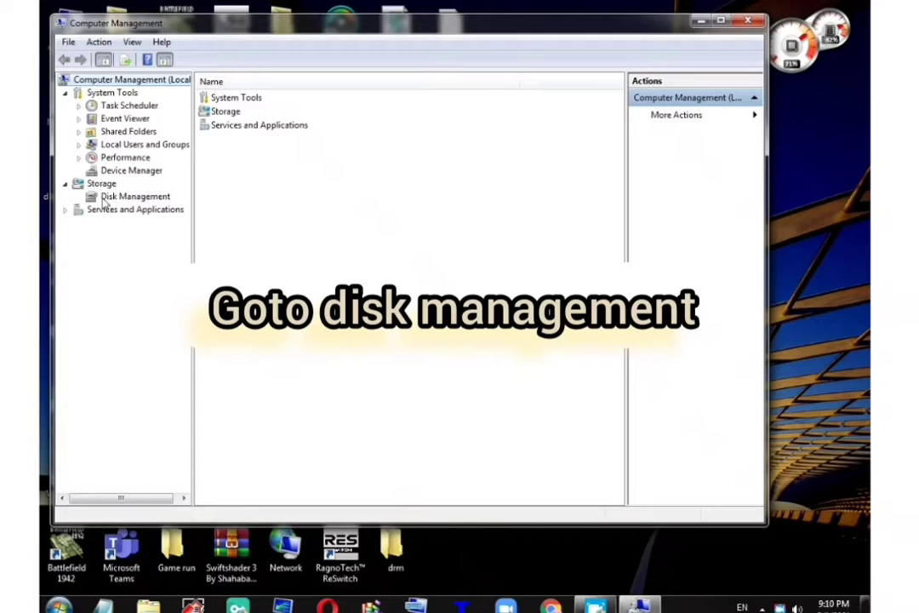
{"action": "left_click", "coordinate": [129, 197]}
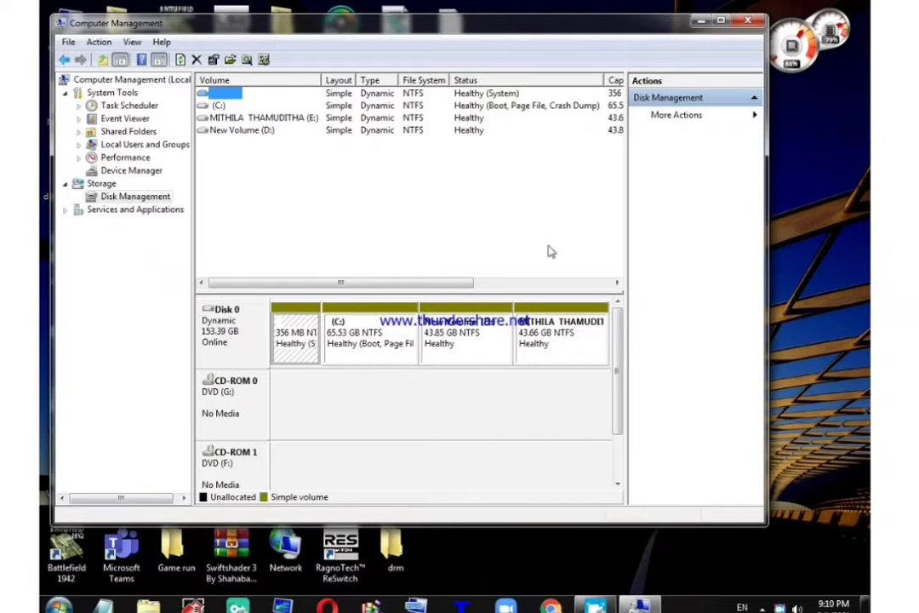
Browse to New Volume (D:) in Windows Explorer and copy its GTA 3 folder
{"action": "left_click", "coordinate": [700, 19]}
{"action": "double_click", "coordinate": [66, 25]}
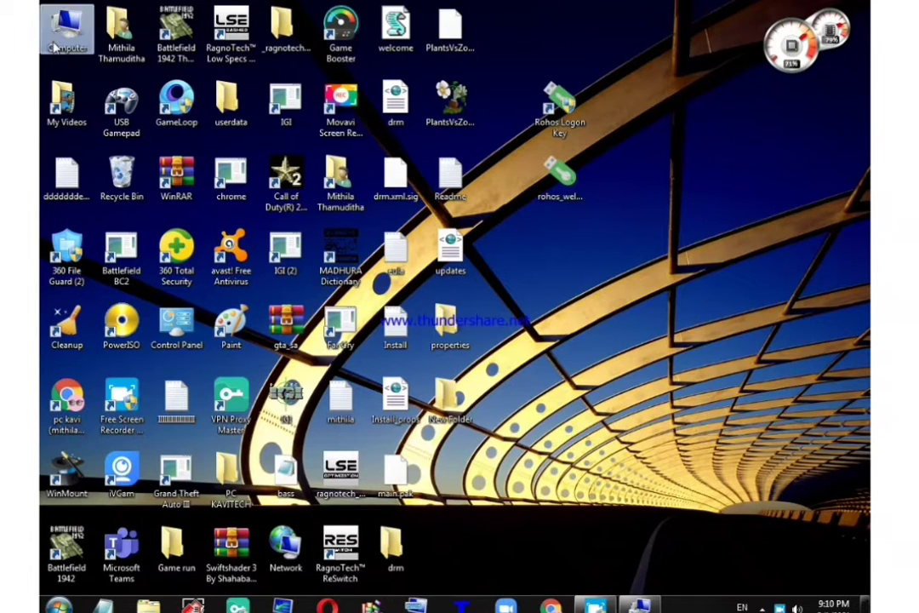
{"action": "double_click", "coordinate": [419, 106]}
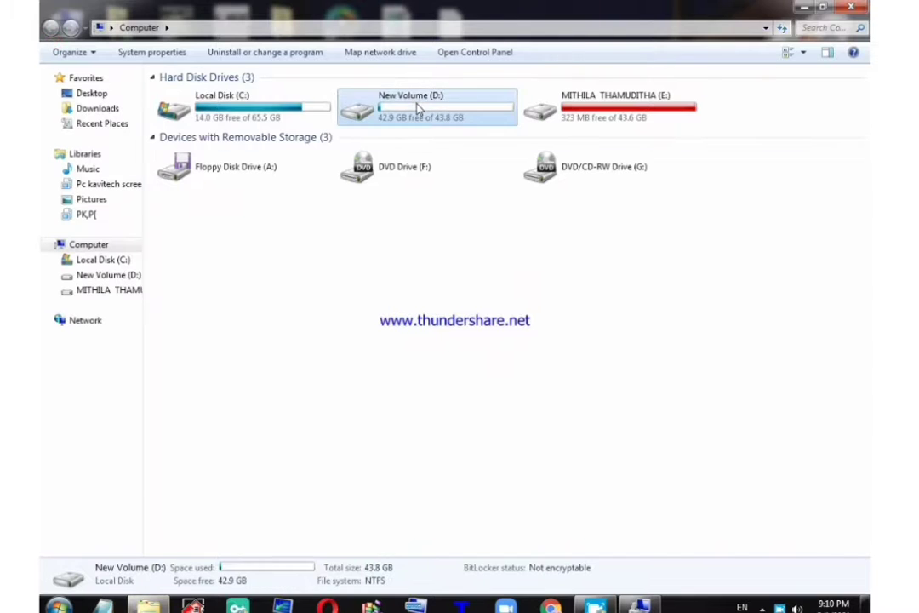
{"action": "double_click", "coordinate": [211, 132]}
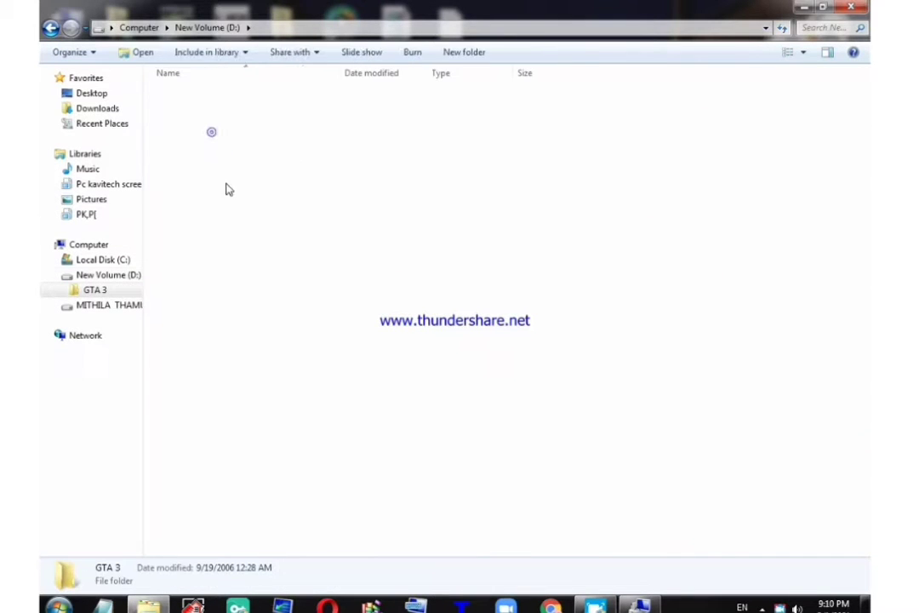
{"action": "key", "text": "BackSpace"}
{"action": "right_click", "coordinate": [181, 85]}
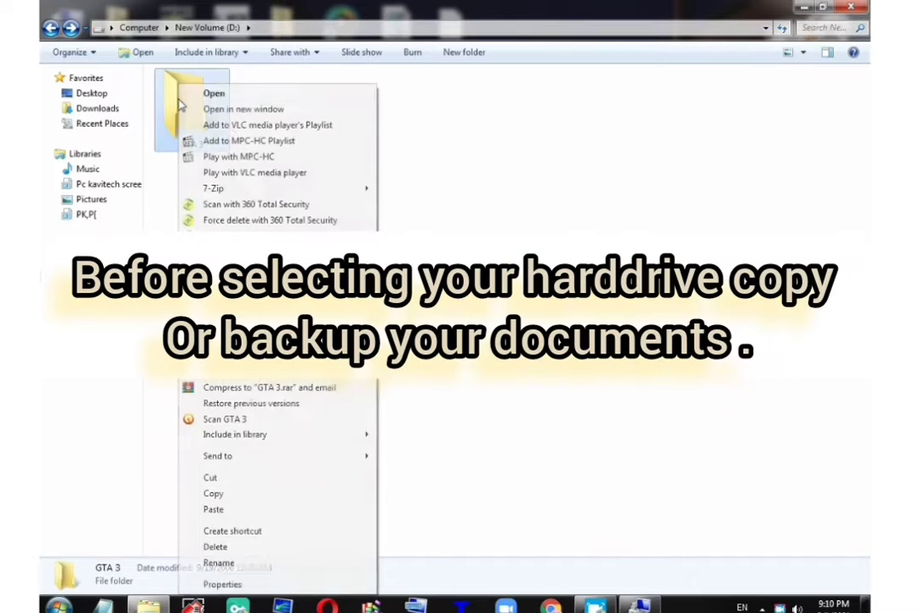
{"action": "left_click", "coordinate": [241, 493]}
Paste the copied GTA 3 folder into Local Disk (C:) and show the transfer details away from the folder list
{"action": "key", "text": "BackSpace"}
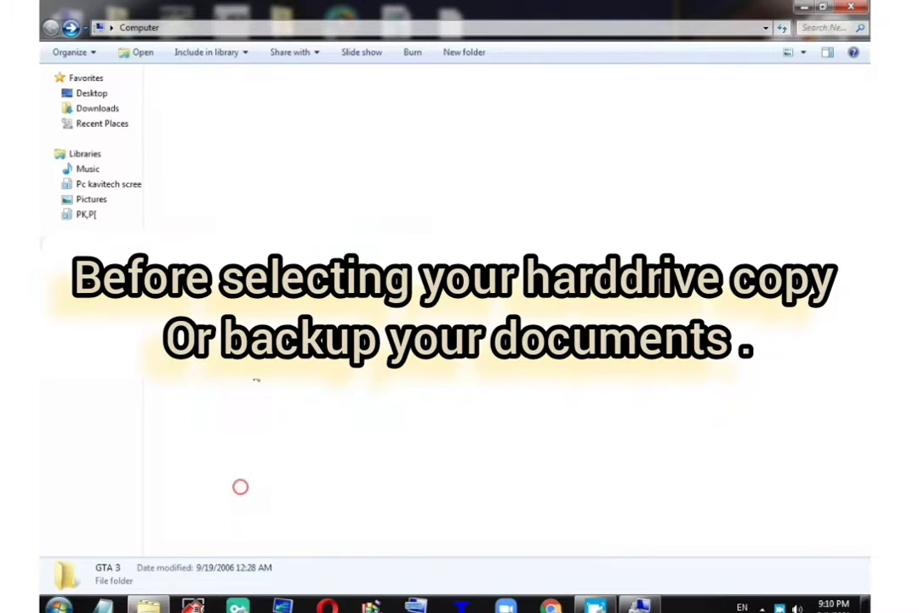
{"action": "double_click", "coordinate": [228, 119]}
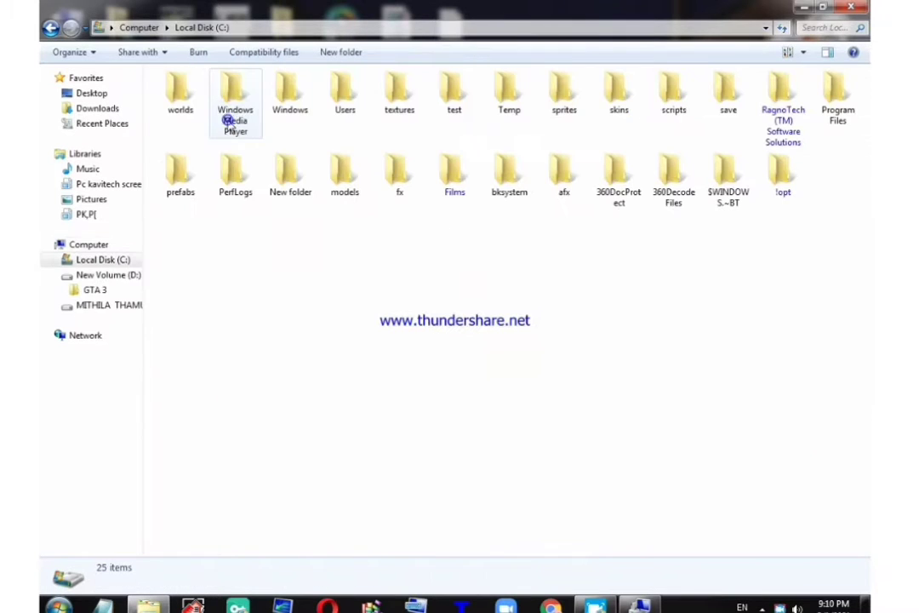
{"action": "right_click", "coordinate": [279, 292]}
{"action": "left_click", "coordinate": [317, 369]}
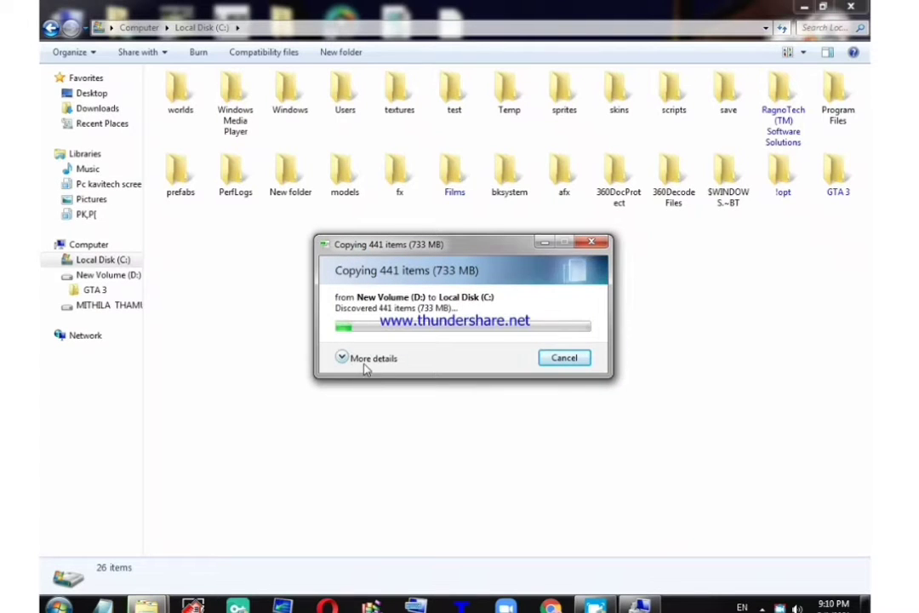
{"action": "left_click", "coordinate": [362, 357]}
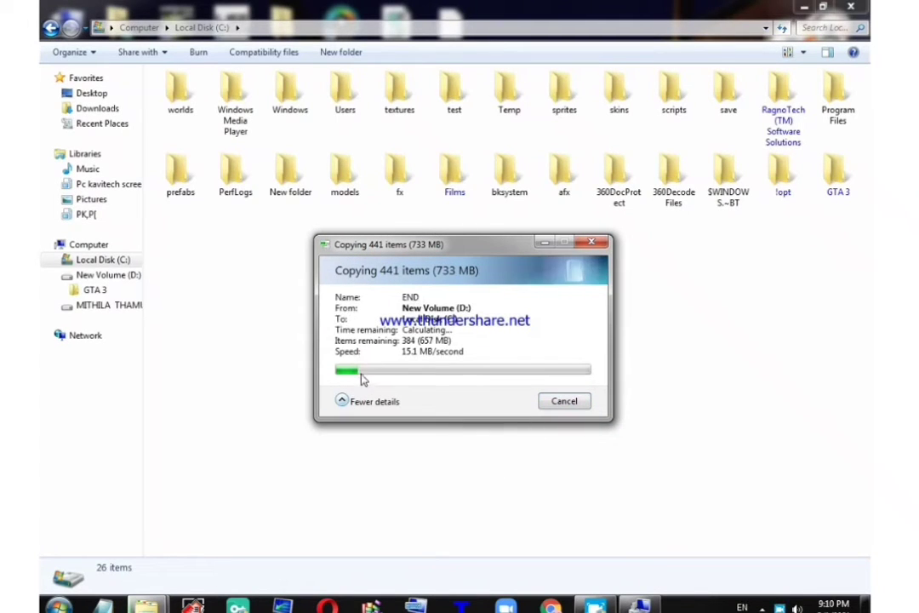
{"action": "left_click_drag", "start_coordinate": [461, 242], "coordinate": [201, 416]}
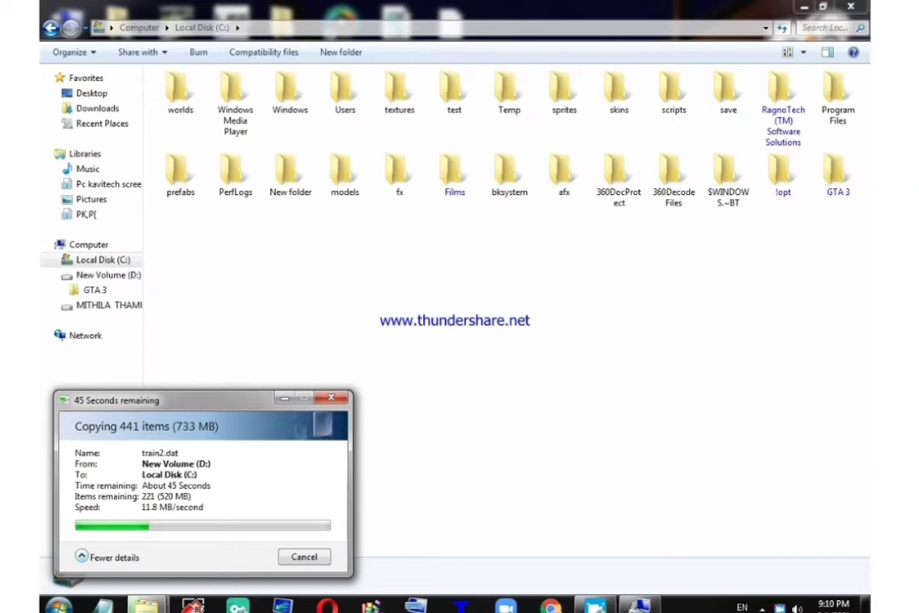
{"action": "left_click", "coordinate": [640, 589]}
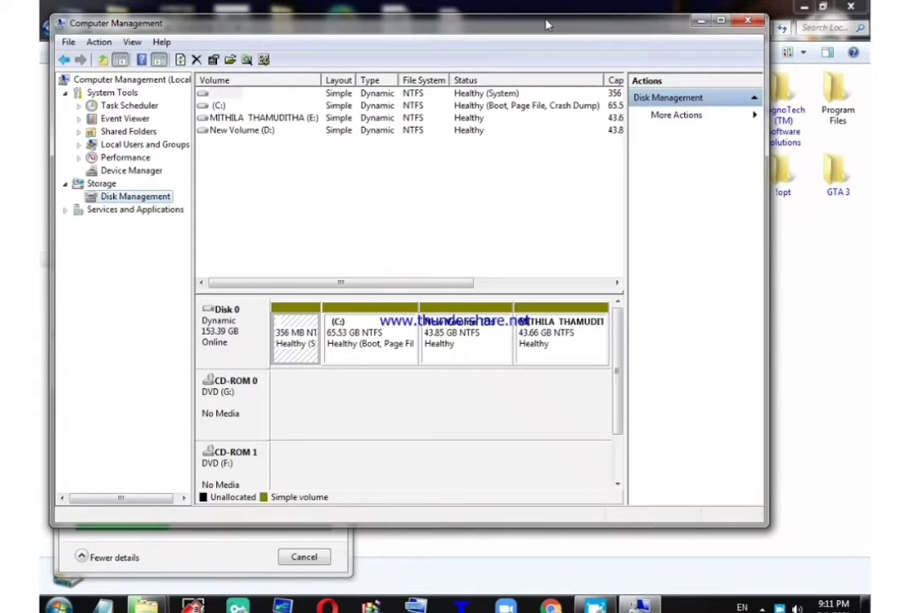
{"action": "left_click_drag", "start_coordinate": [547, 24], "coordinate": [688, 94]}
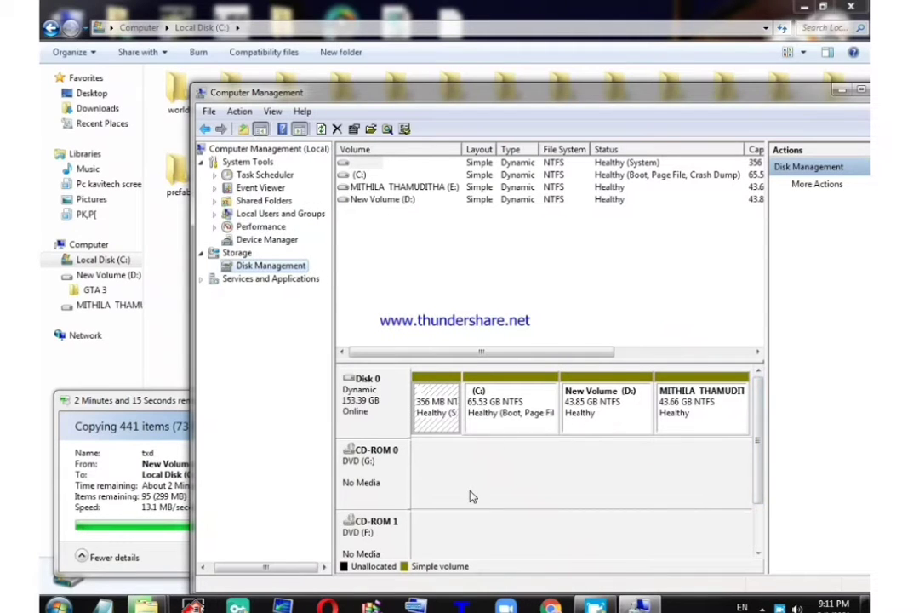
{"action": "left_click", "coordinate": [762, 504]}
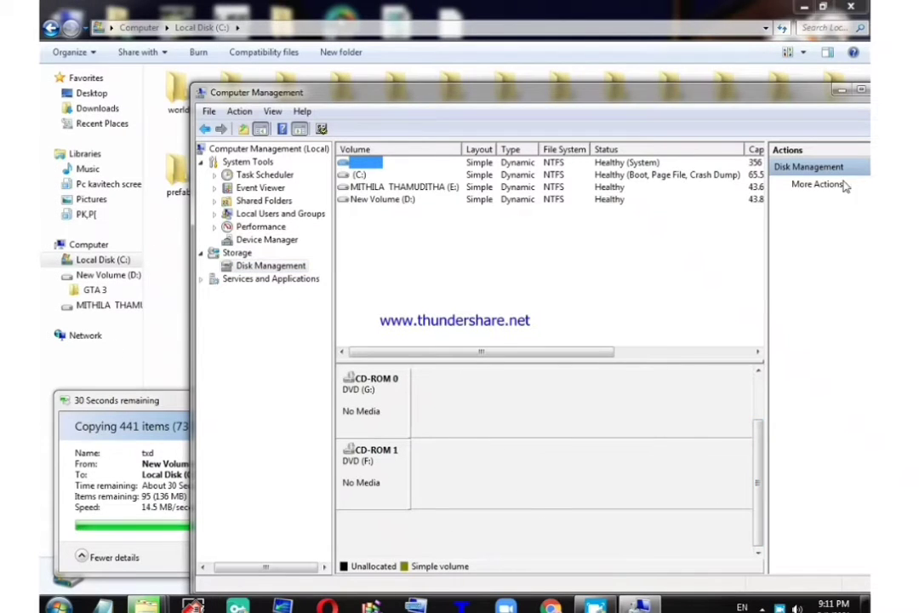
{"action": "left_click", "coordinate": [714, 71]}
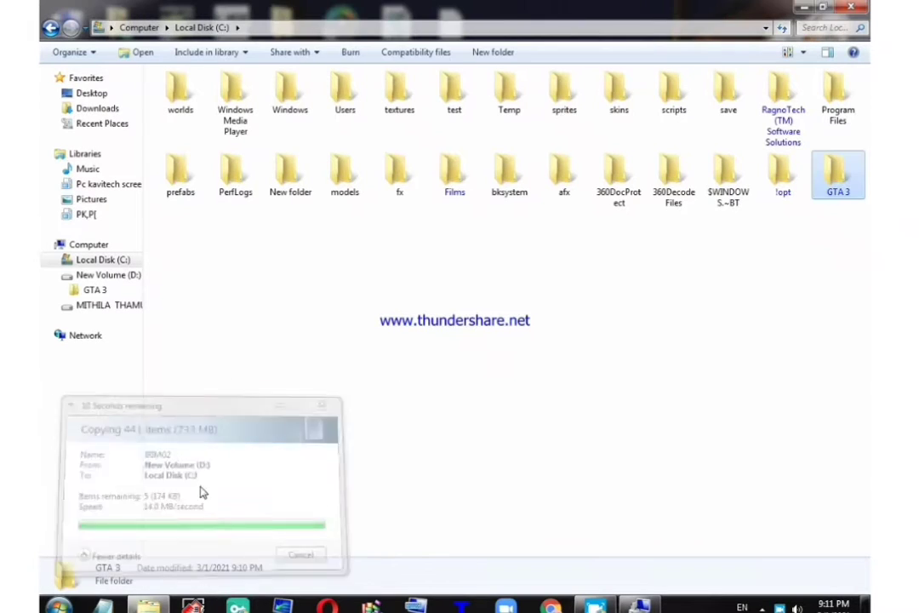
Check the contents of New Volume (D:) and return to the list of drives
{"action": "key", "text": "BackSpace"}
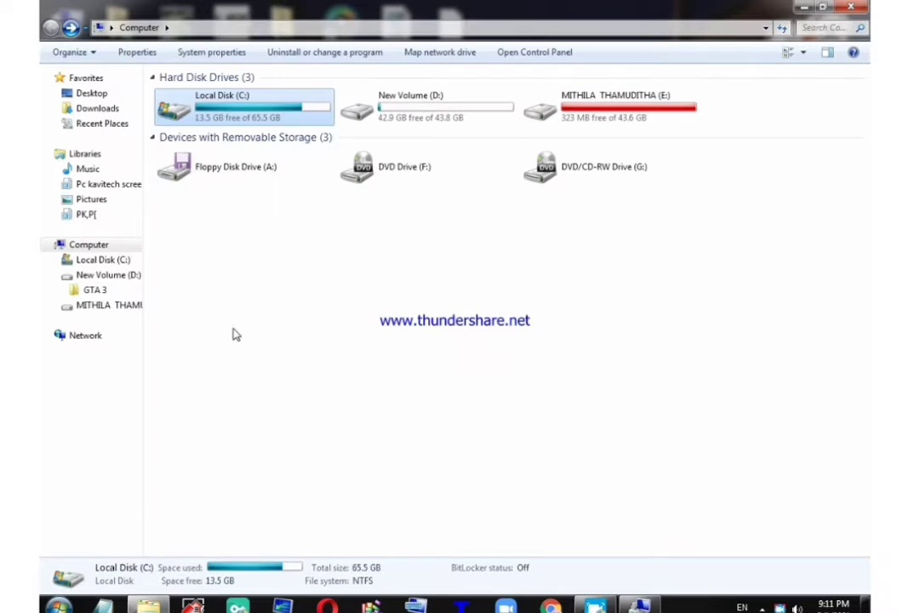
{"action": "double_click", "coordinate": [390, 108]}
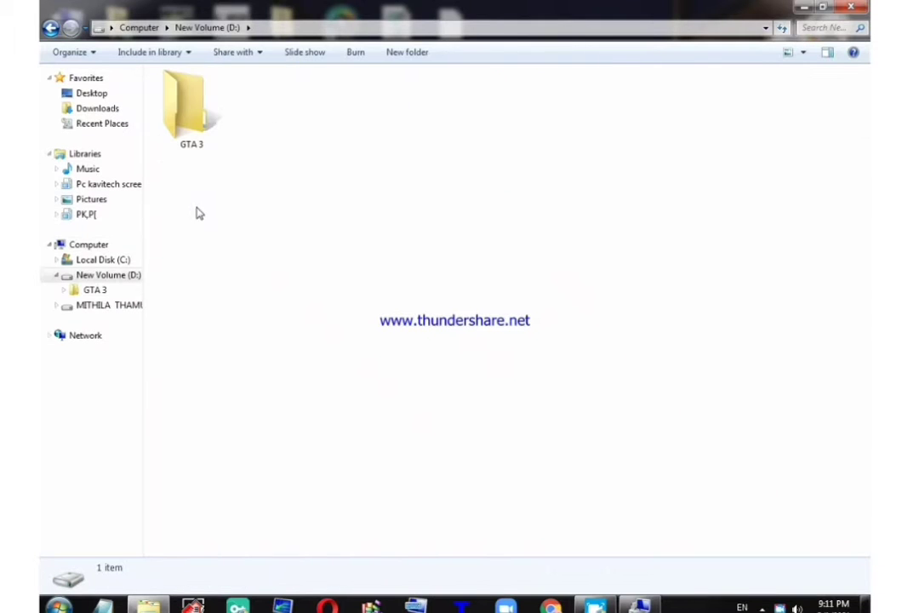
{"action": "key", "text": "BackSpace"}
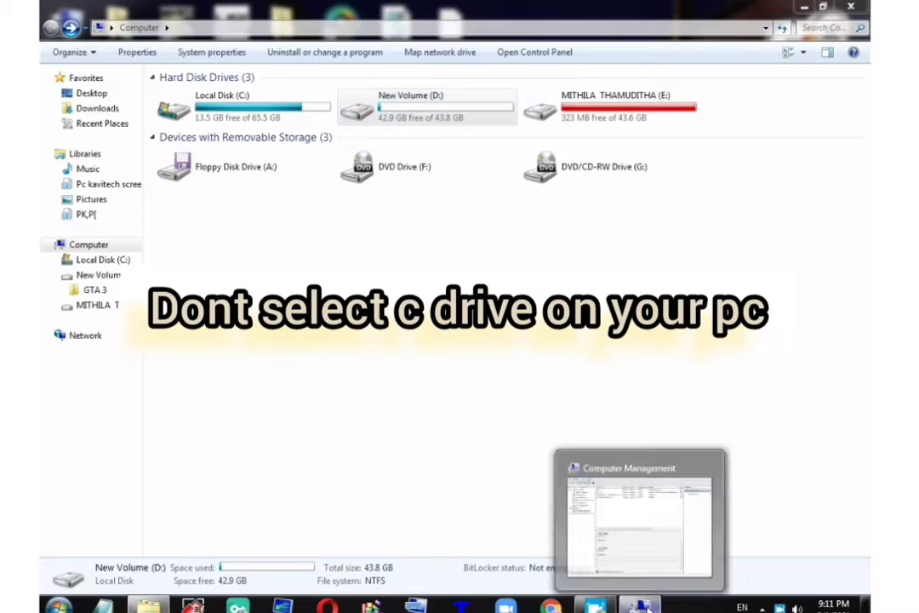
Switch to Computer Management and place its window below Explorer's drive list with the Disk 0 partitions in view
{"action": "left_click", "coordinate": [642, 605]}
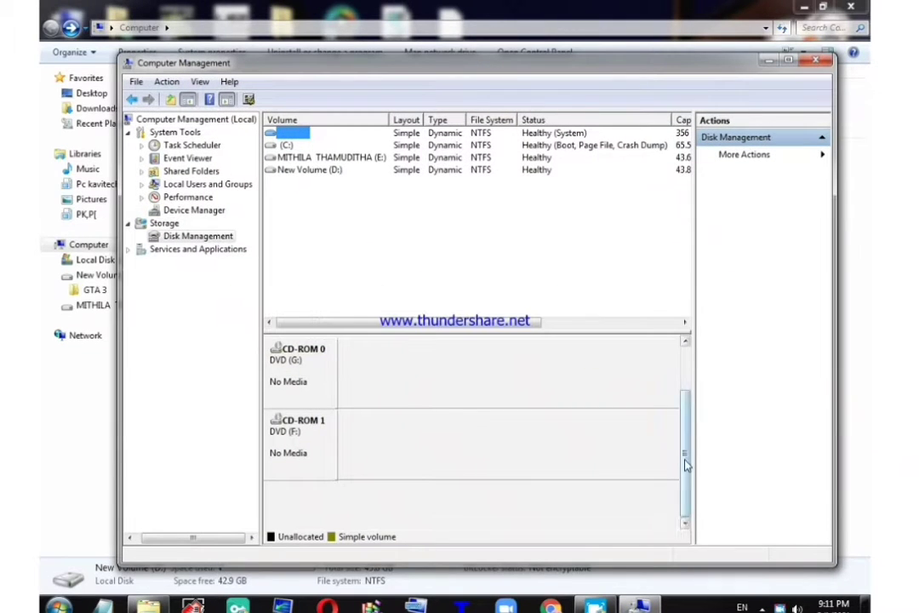
{"action": "left_click_drag", "start_coordinate": [688, 465], "coordinate": [700, 404]}
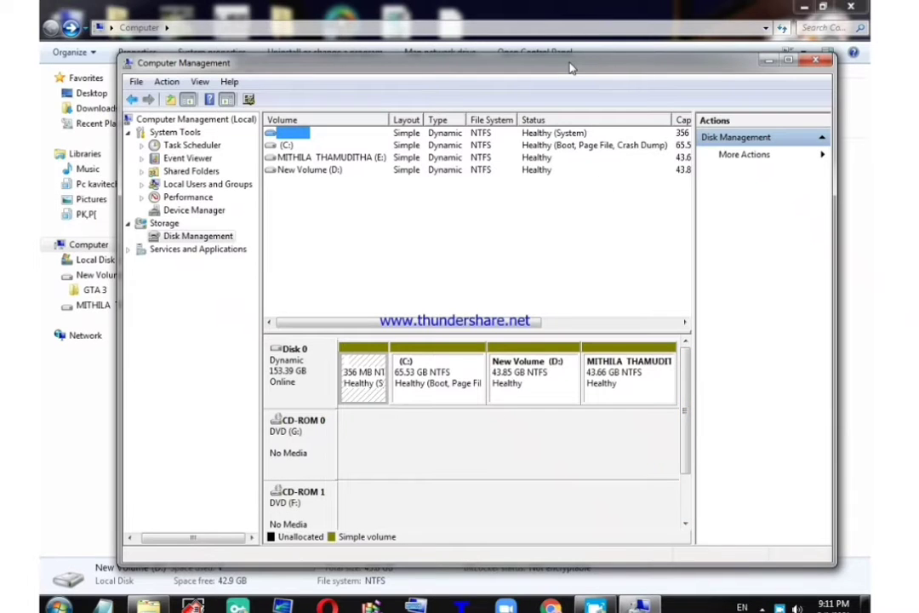
{"action": "left_click_drag", "start_coordinate": [570, 67], "coordinate": [534, 208]}
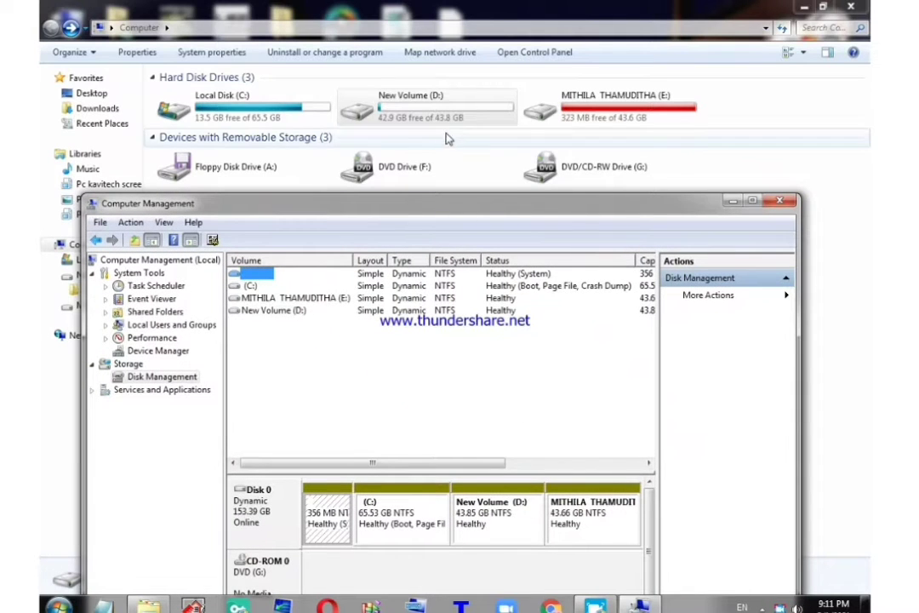
{"action": "right_click", "coordinate": [498, 509]}
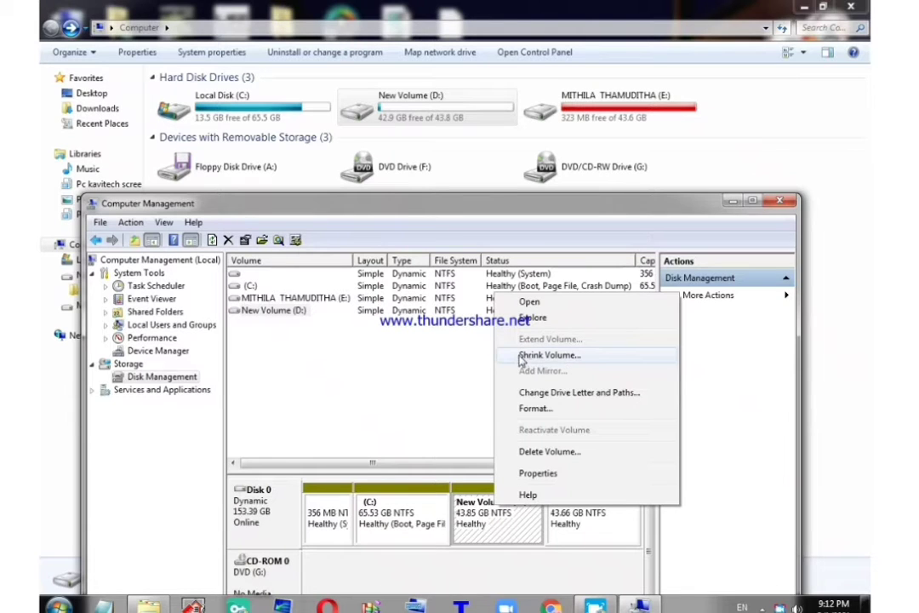
{"action": "left_click", "coordinate": [545, 451]}
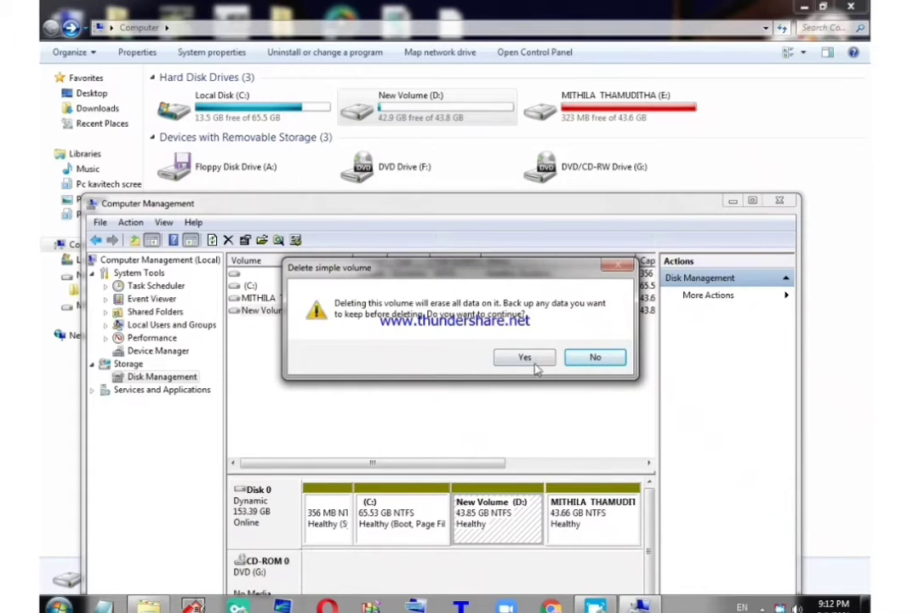
{"action": "left_click", "coordinate": [592, 356]}
Delete the New Volume (D:) partition from Disk 0, accepting the erasure of its data
{"action": "right_click", "coordinate": [501, 507]}
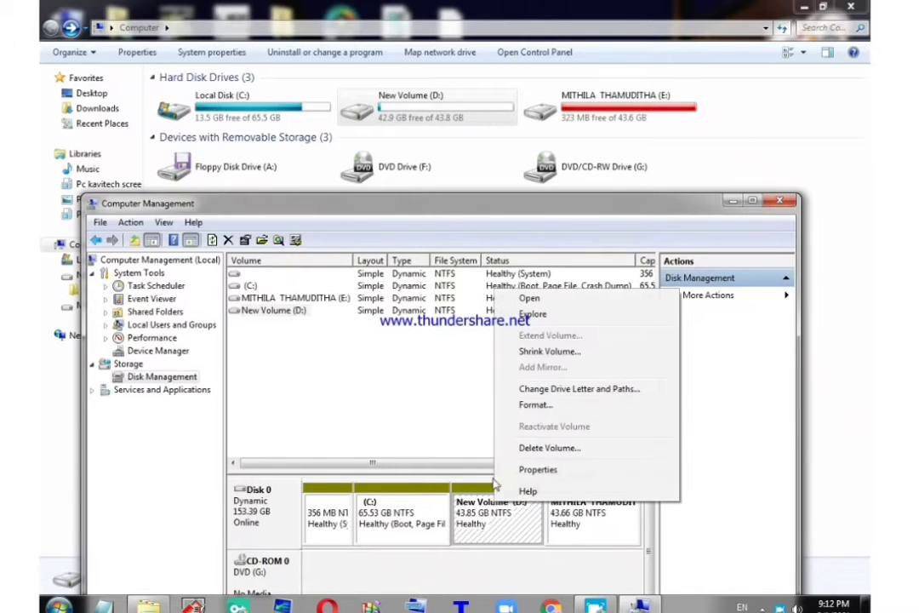
{"action": "left_click", "coordinate": [533, 449]}
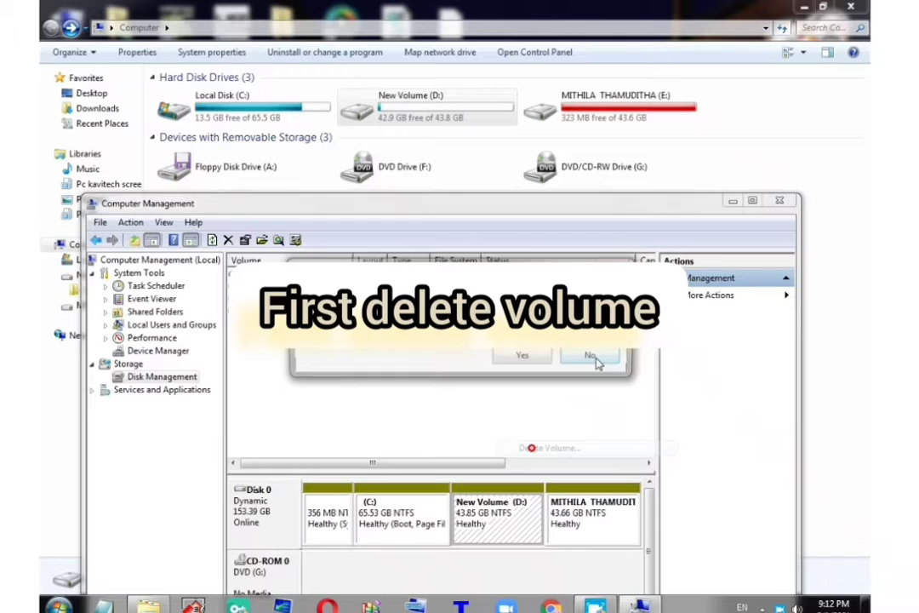
{"action": "left_click", "coordinate": [526, 356]}
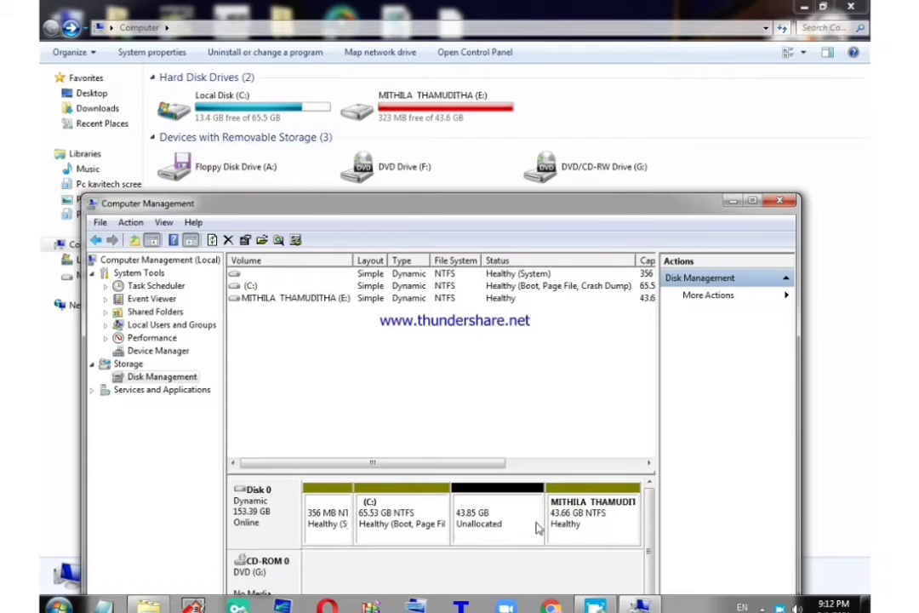
Create a new simple volume with the default wizard settings in Disk 0's 43.85 GB unallocated space and open the resulting D: drive
{"action": "left_click_drag", "start_coordinate": [587, 209], "coordinate": [656, 66]}
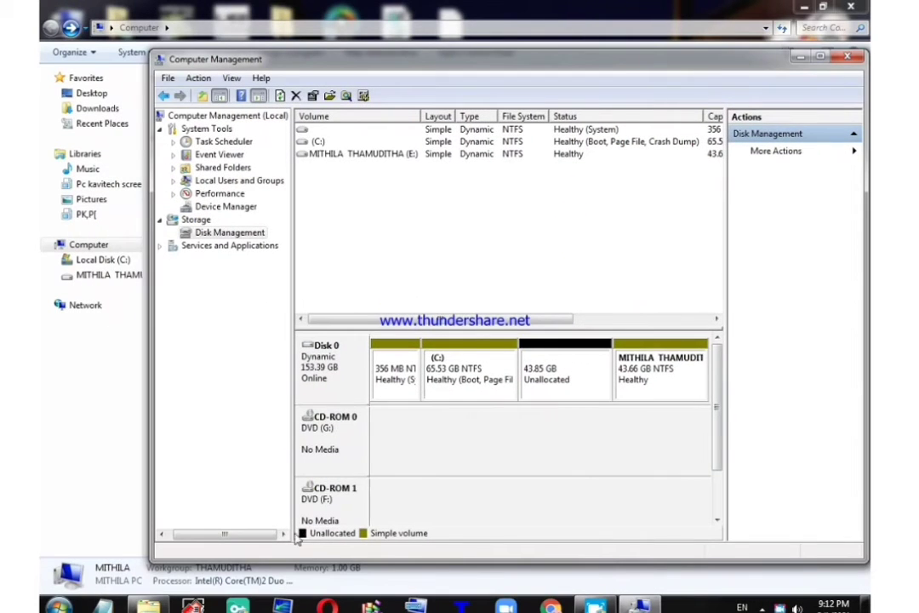
{"action": "left_click_drag", "start_coordinate": [657, 68], "coordinate": [544, 217]}
{"action": "right_click", "coordinate": [446, 522]}
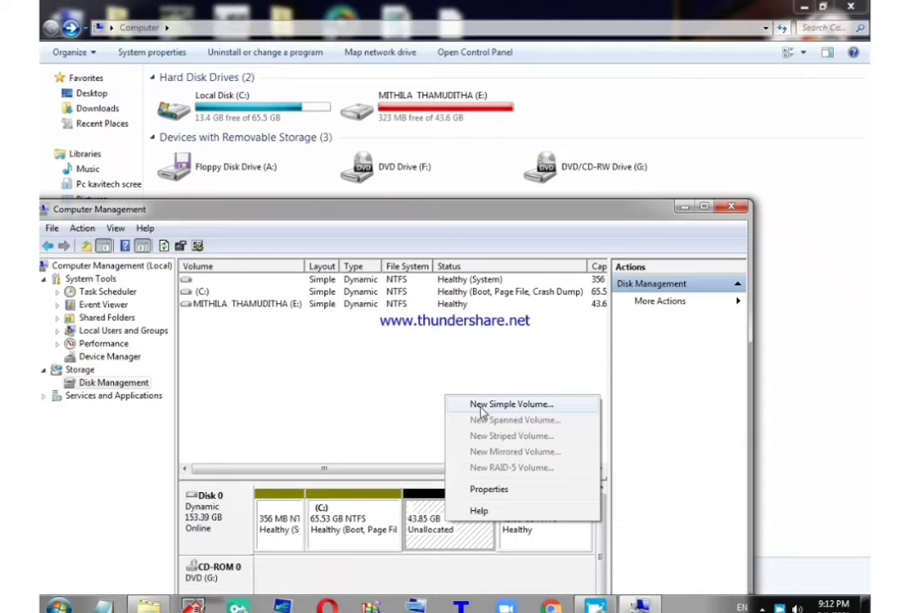
{"action": "left_click", "coordinate": [511, 404]}
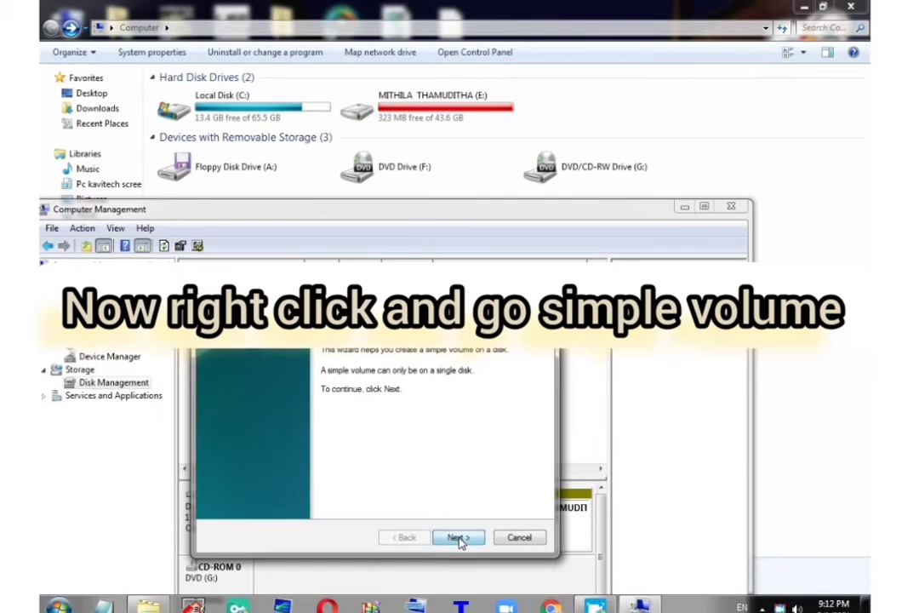
{"action": "left_click", "coordinate": [457, 538]}
{"action": "left_click", "coordinate": [458, 538]}
{"action": "left_click", "coordinate": [457, 538]}
{"action": "left_click", "coordinate": [458, 538]}
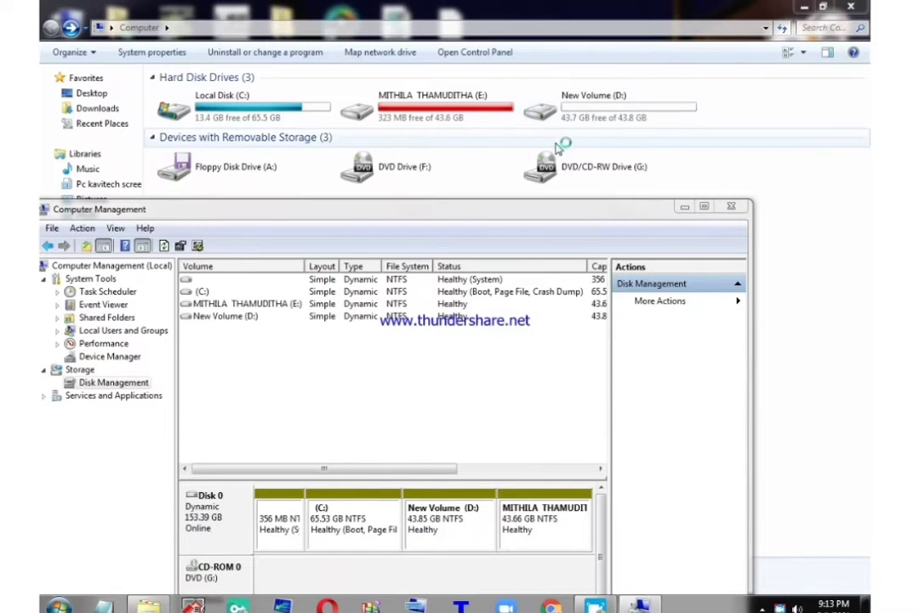
{"action": "double_click", "coordinate": [609, 117]}
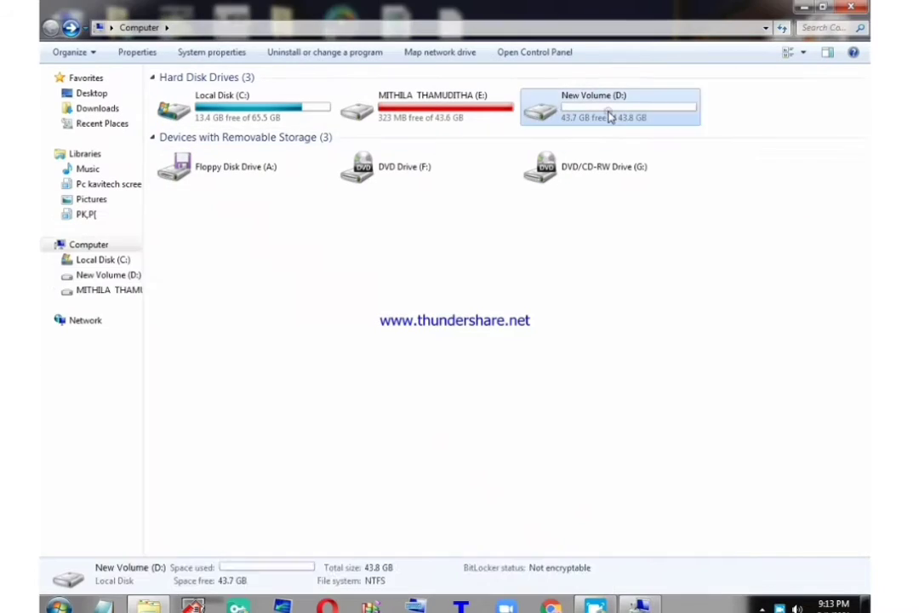
Return to Computer Management and shrink the New Volume (D:) partition on Disk 0 by 100 MB
{"action": "key", "text": "BackSpace"}
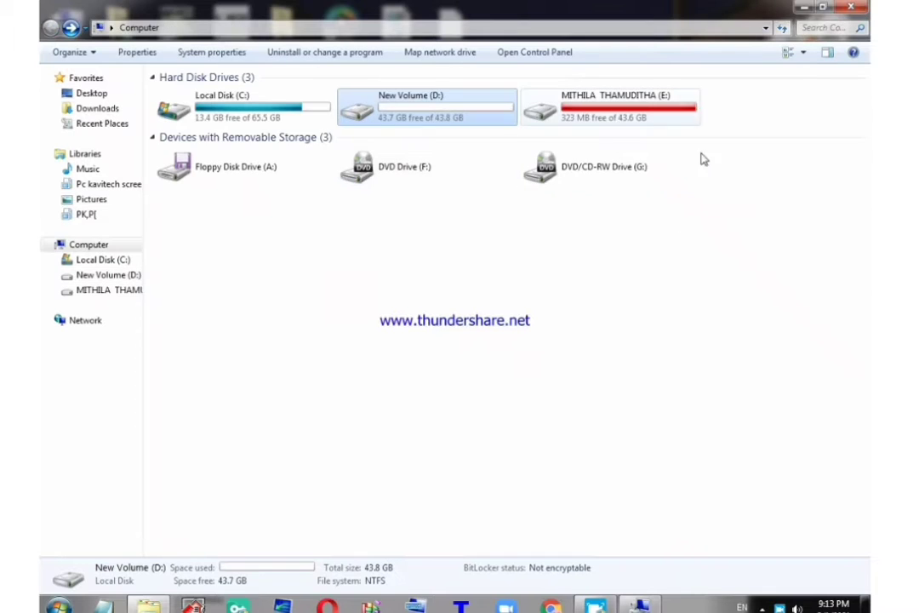
{"action": "key", "text": "alt+Tab"}
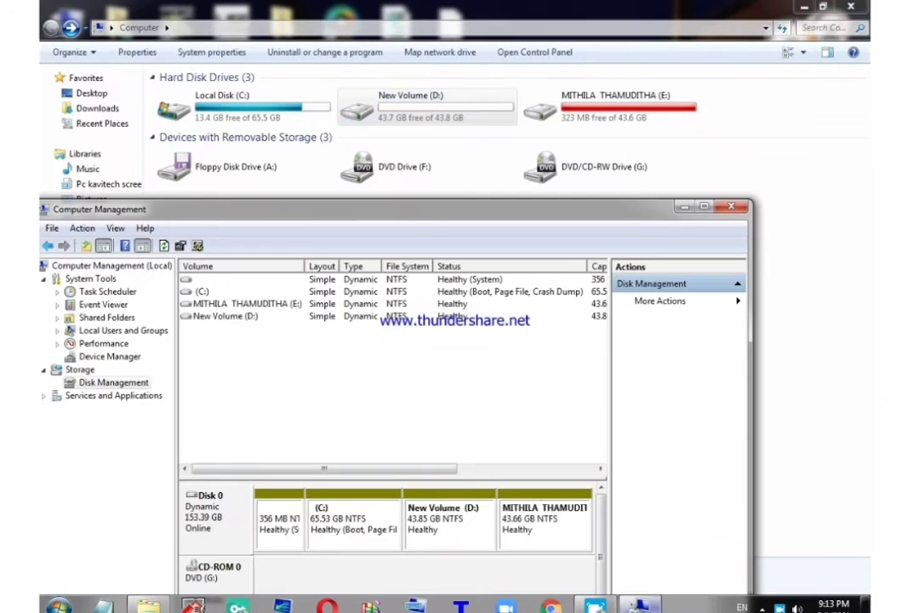
{"action": "right_click", "coordinate": [427, 526]}
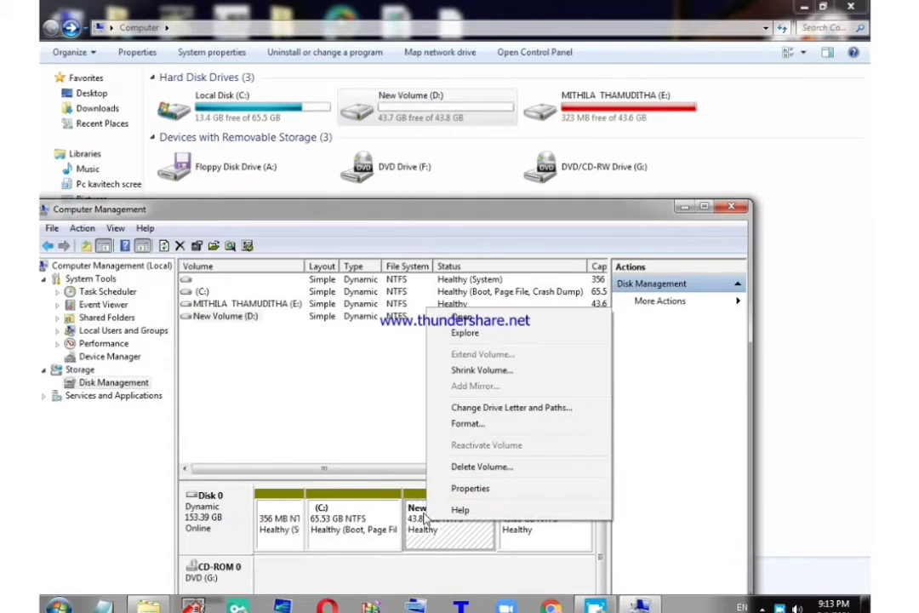
{"action": "left_click", "coordinate": [475, 370]}
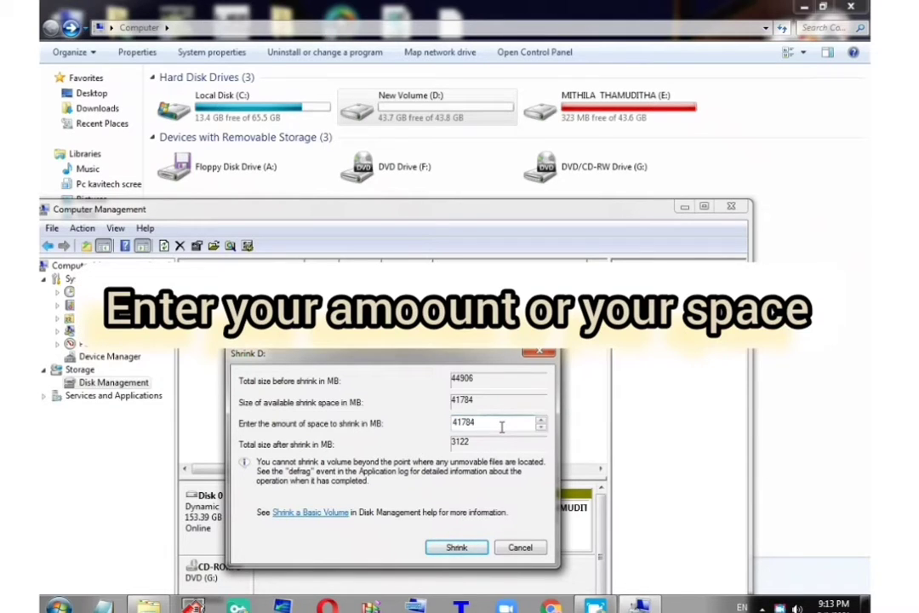
{"action": "key", "text": "BackSpace"}
{"action": "key", "text": "BackSpace"}
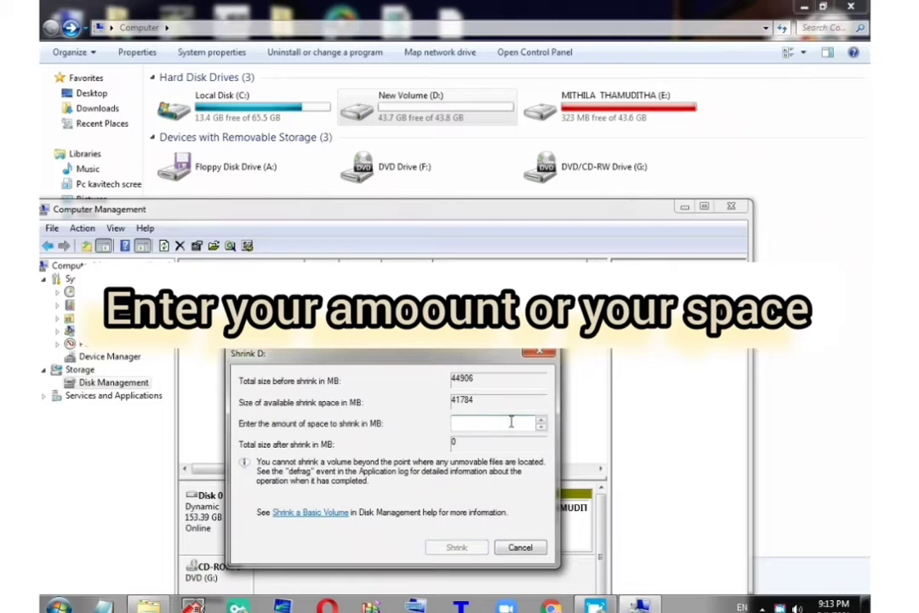
{"action": "type", "text": "100"}
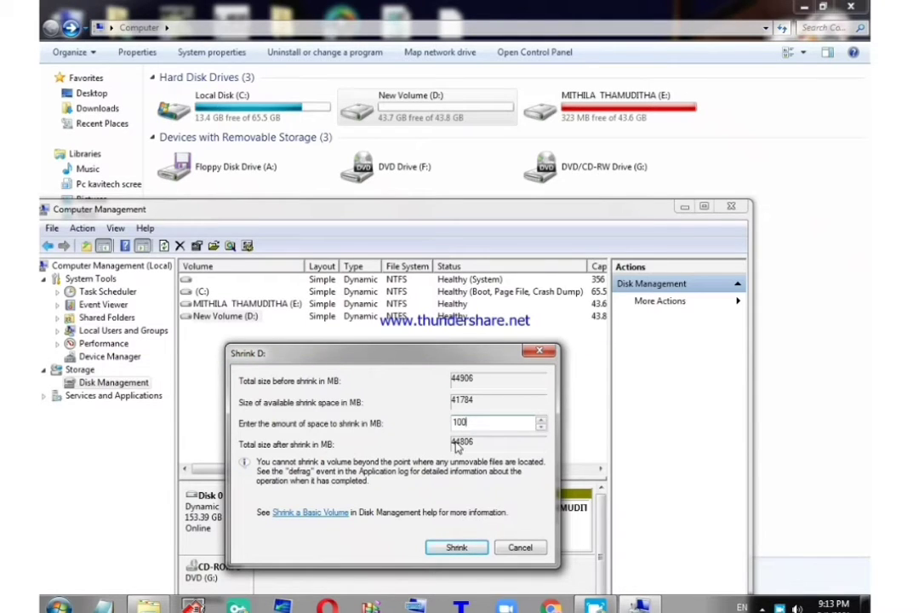
{"action": "left_click", "coordinate": [440, 543]}
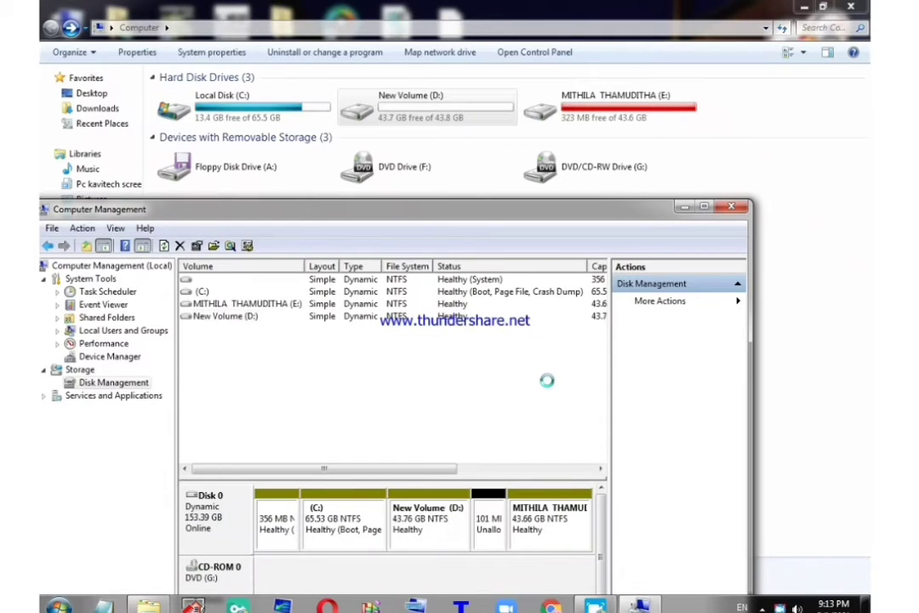
Create a 100 MB simple volume in Disk 0's unallocated space with drive letter W and the default NTFS quick format
{"action": "right_click", "coordinate": [489, 498]}
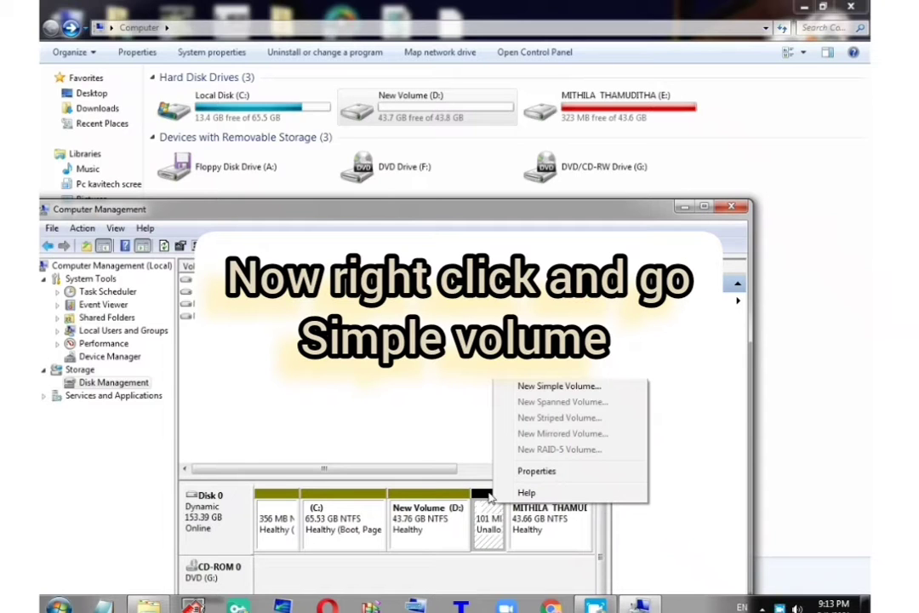
{"action": "left_click", "coordinate": [526, 385]}
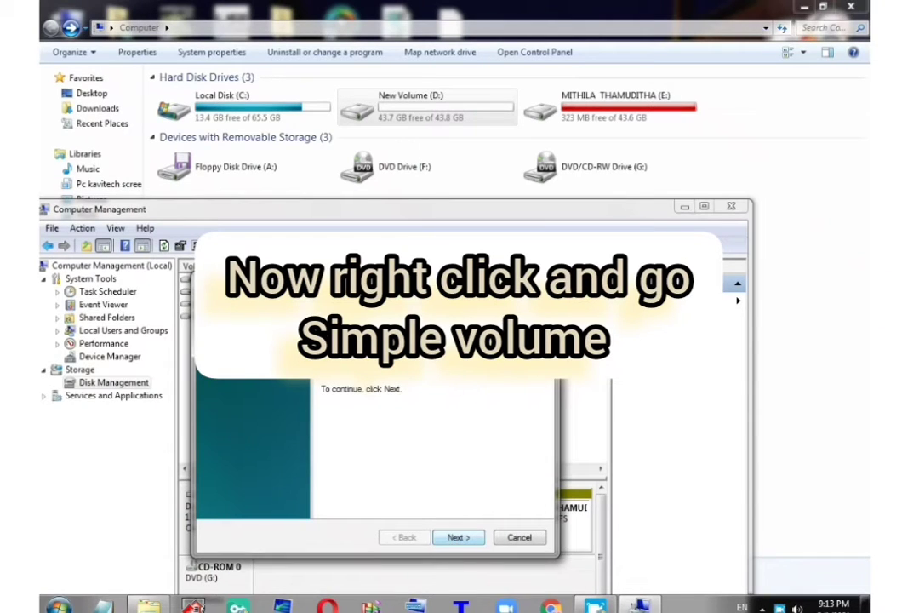
{"action": "left_click", "coordinate": [471, 582]}
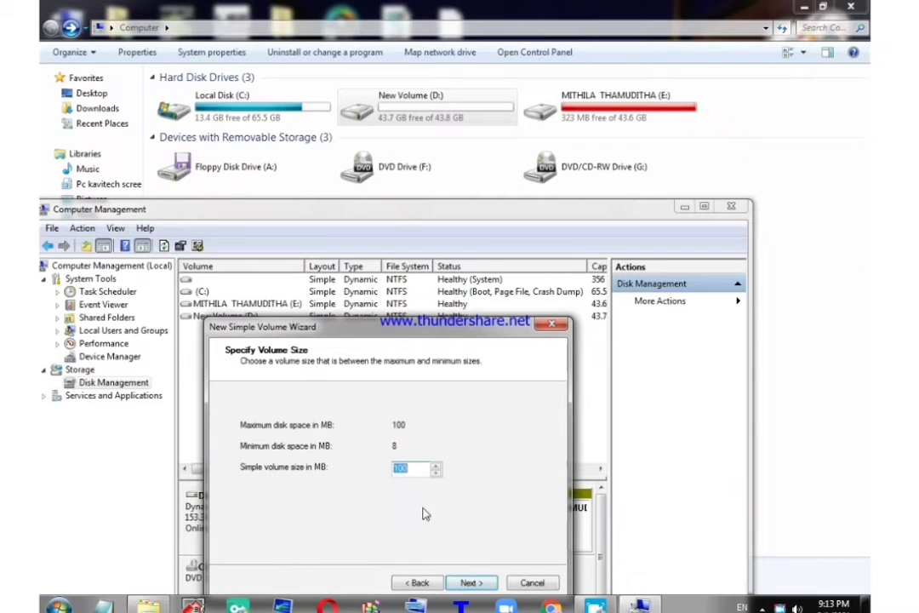
{"action": "left_click", "coordinate": [472, 584]}
{"action": "left_click", "coordinate": [448, 426]}
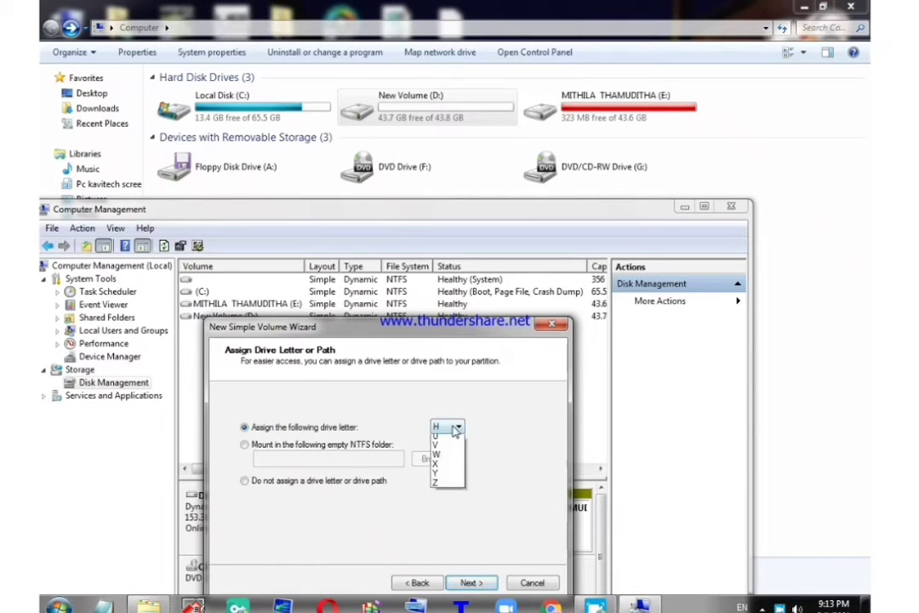
{"action": "left_click", "coordinate": [442, 590]}
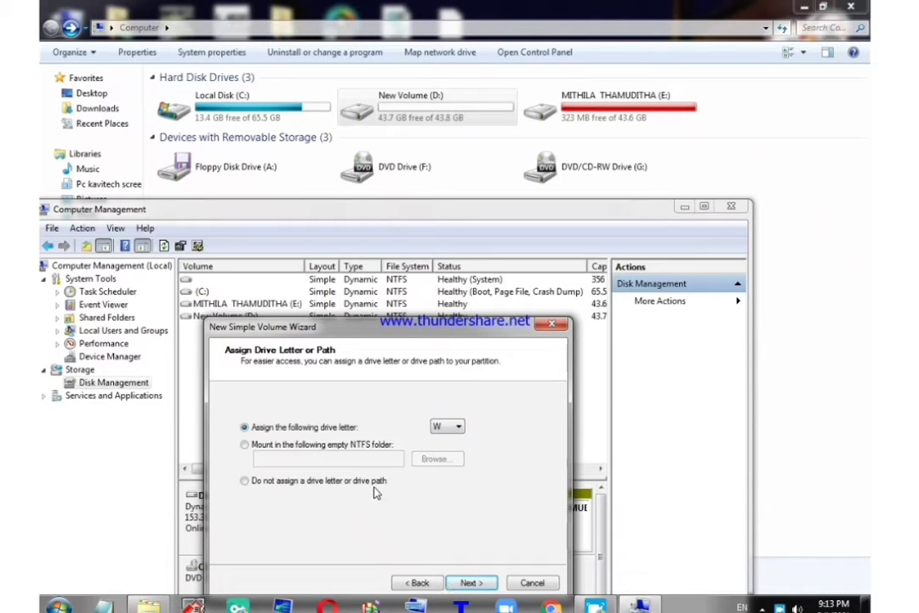
{"action": "left_click", "coordinate": [472, 584]}
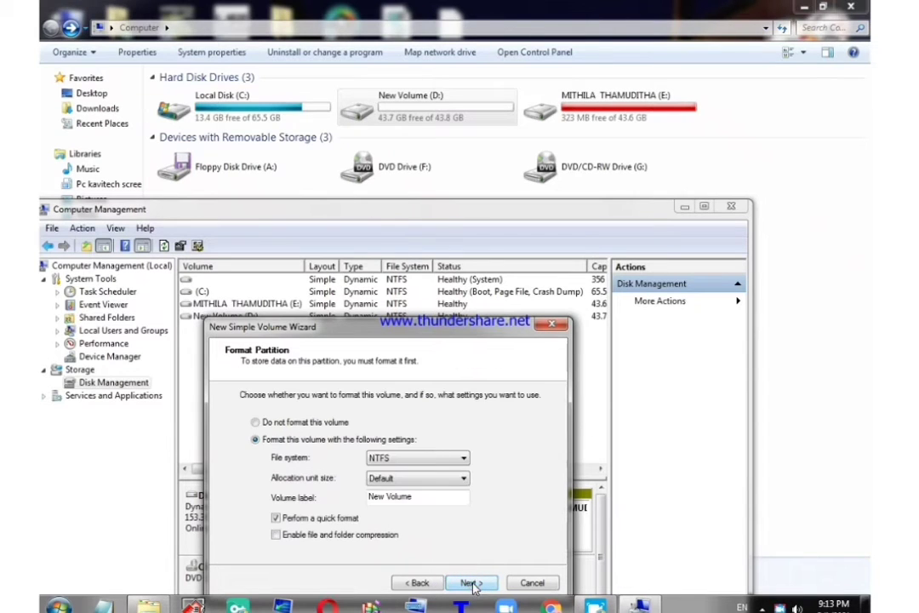
{"action": "left_click", "coordinate": [471, 583]}
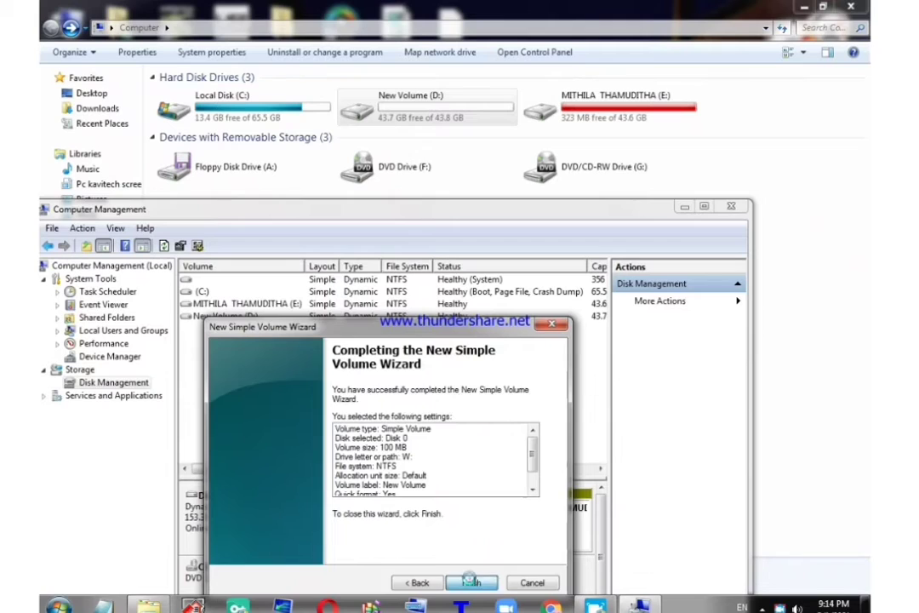
{"action": "left_click", "coordinate": [470, 583]}
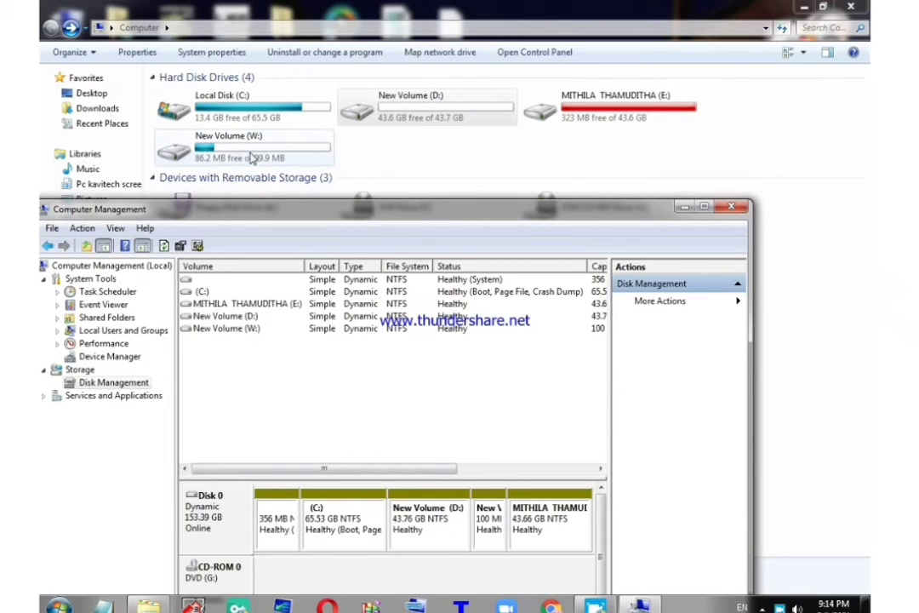
Check the contents of New Volume (W:) in Explorer and go back to the list of drives
{"action": "left_click", "coordinate": [260, 160]}
{"action": "double_click", "coordinate": [260, 164]}
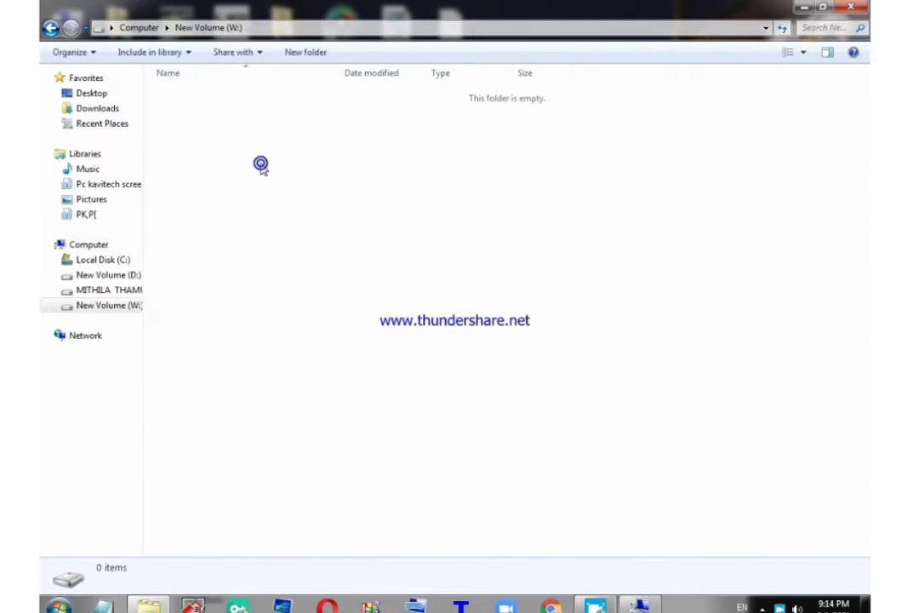
{"action": "key", "text": "BackSpace"}
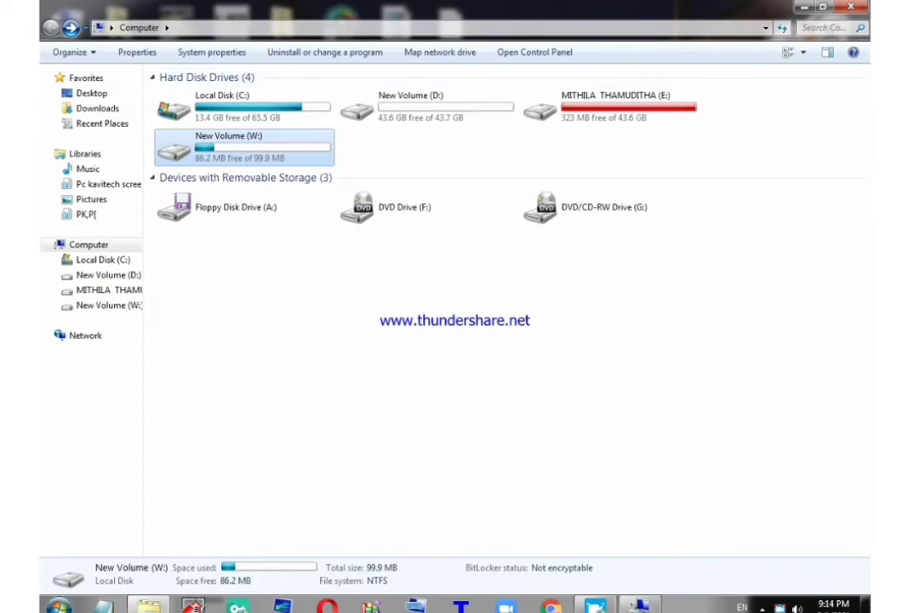
{"action": "key", "text": "alt+Tab"}
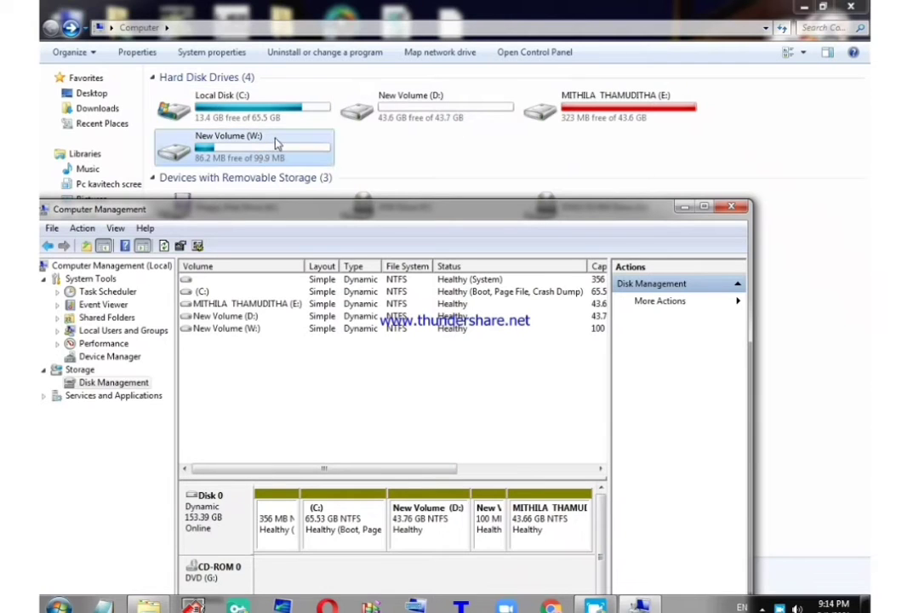
Rename the New Volume (W:) drive as PEN GAMES in Explorer, granting the administrator permission
{"action": "right_click", "coordinate": [223, 145]}
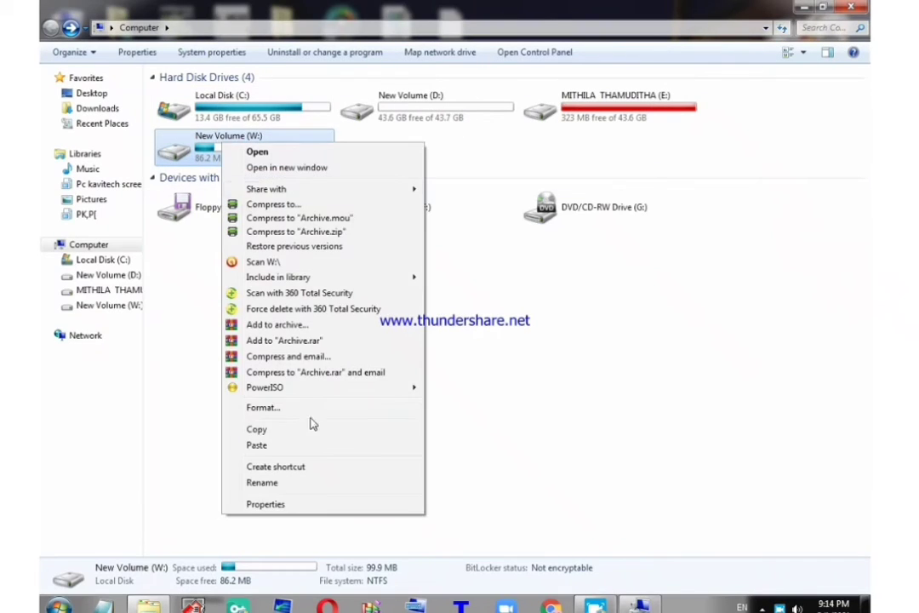
{"action": "left_click", "coordinate": [271, 483]}
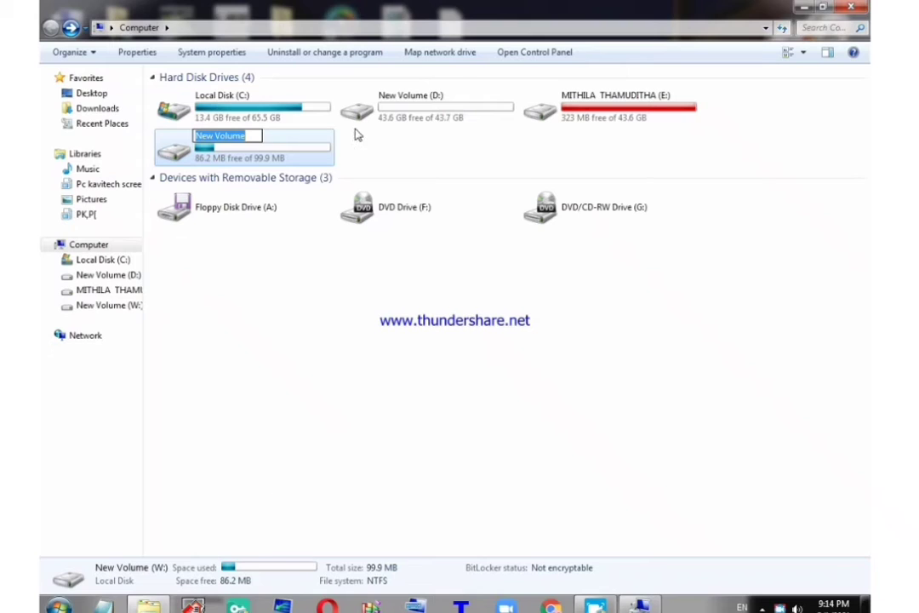
{"action": "key", "text": "BackSpace"}
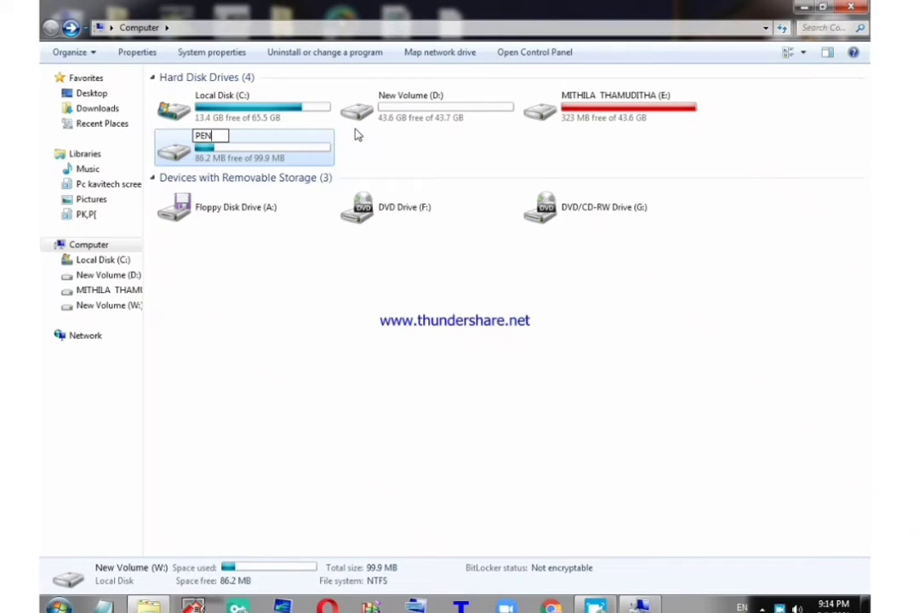
{"action": "type", "text": "PEN GAMES"}
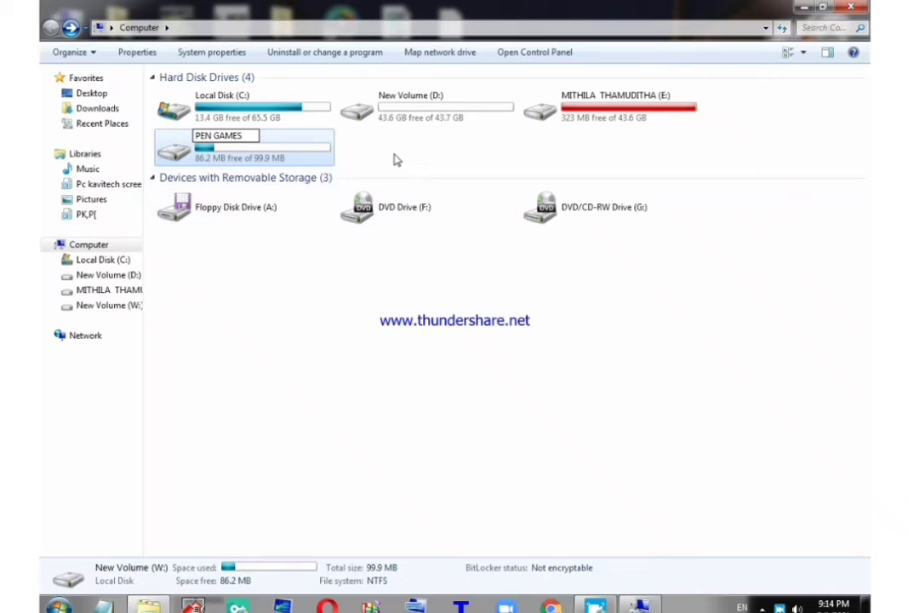
{"action": "key", "text": "Return"}
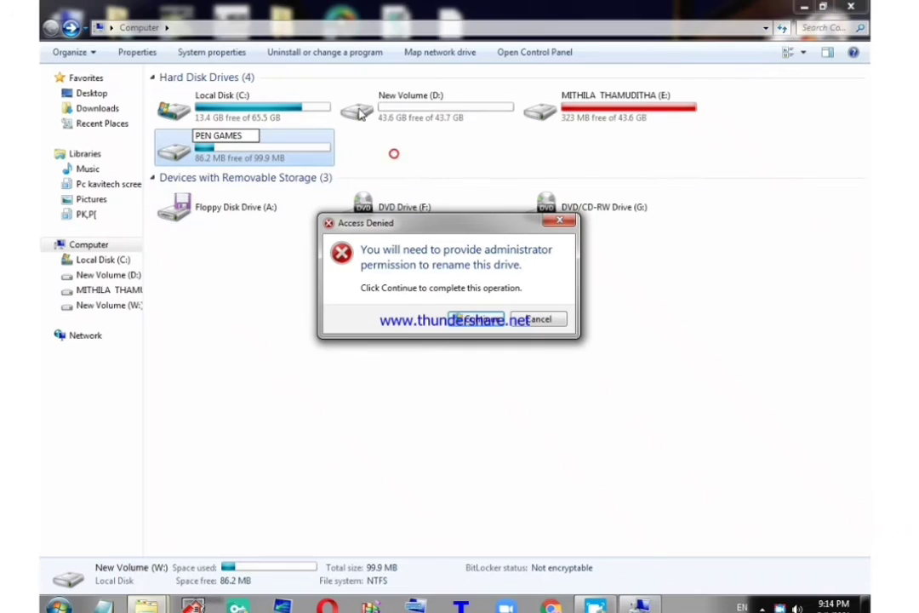
{"action": "left_click", "coordinate": [465, 323]}
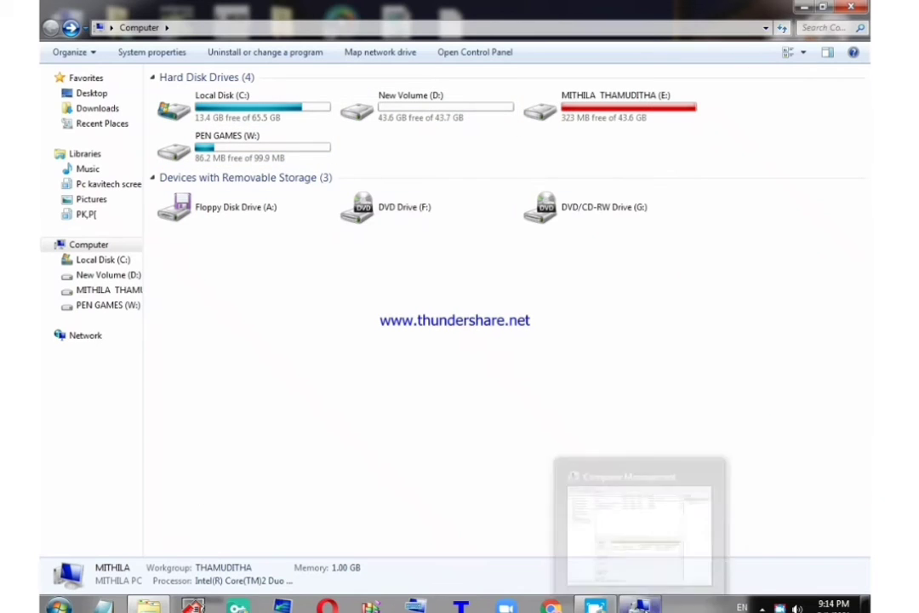
Switch to Computer Management and delete the PEN GAMES (W:) volume from Disk 0, accepting the erasure of its data
{"action": "left_click", "coordinate": [611, 532]}
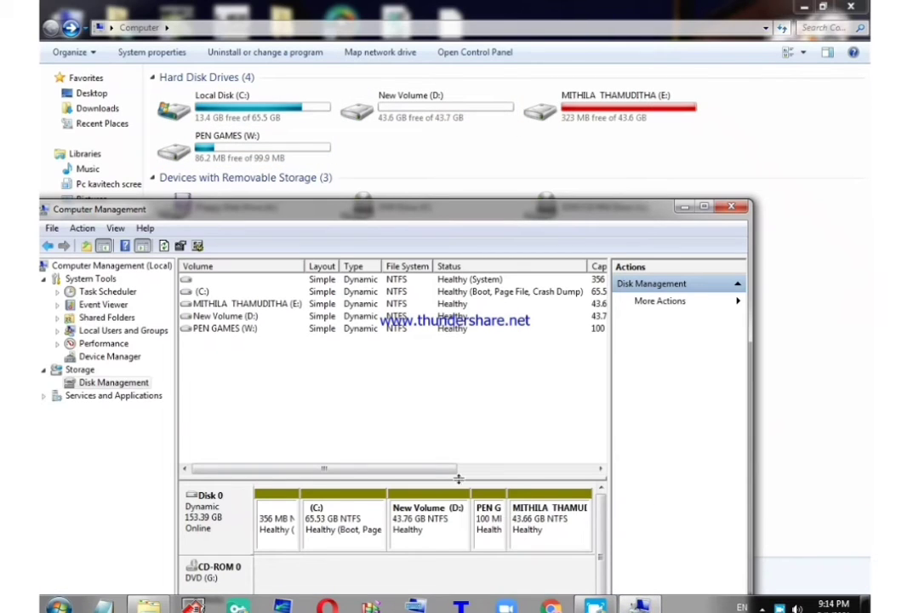
{"action": "left_click_drag", "start_coordinate": [443, 482], "coordinate": [443, 517]}
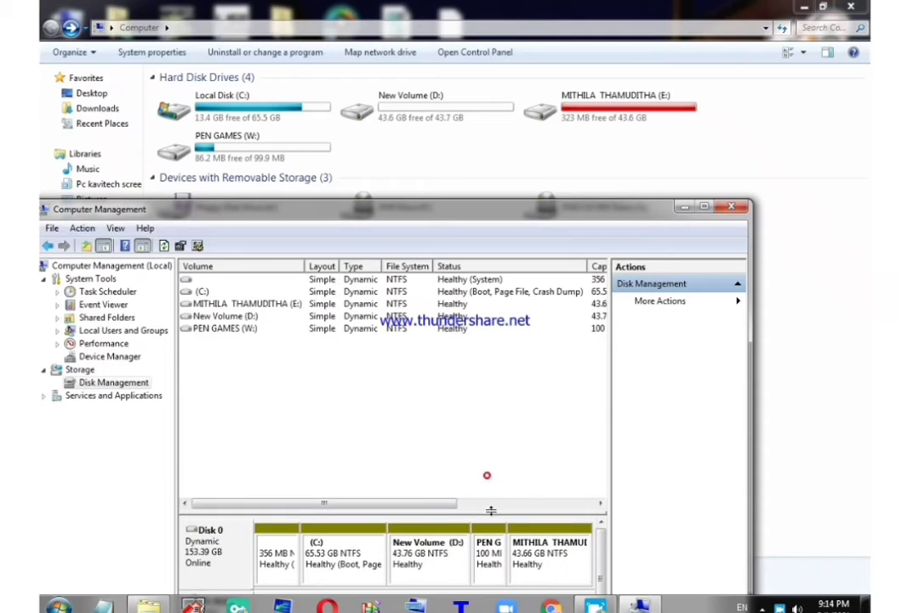
{"action": "right_click", "coordinate": [492, 553]}
{"action": "left_click", "coordinate": [547, 497]}
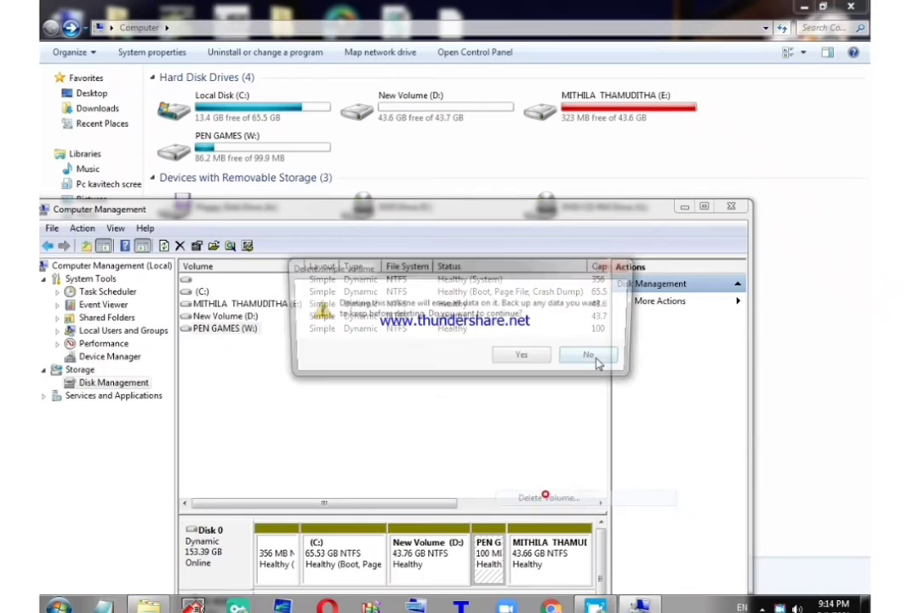
{"action": "left_click", "coordinate": [524, 356]}
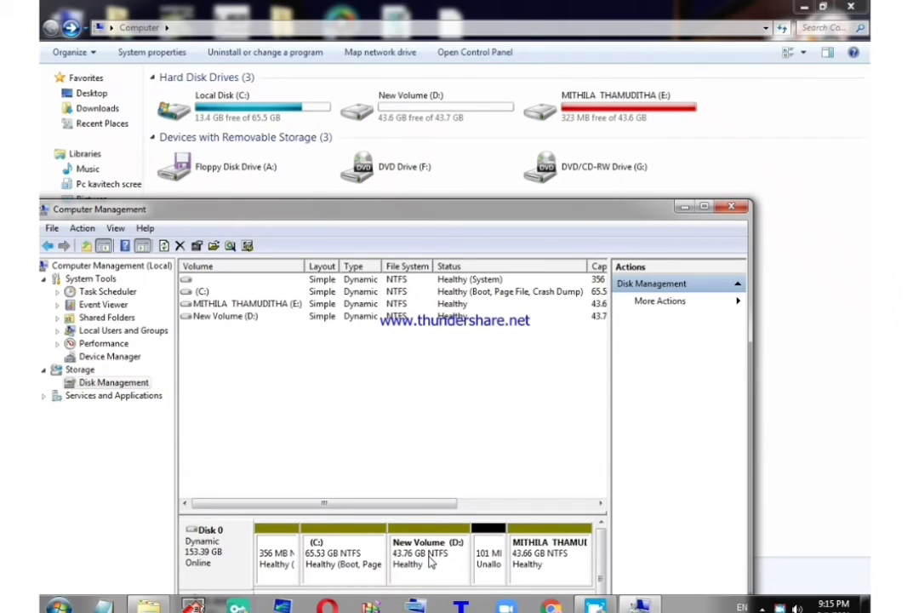
Delete the 43.76 GB New Volume (D:) from Disk 0, accepting the erasure of its data
{"action": "right_click", "coordinate": [431, 562]}
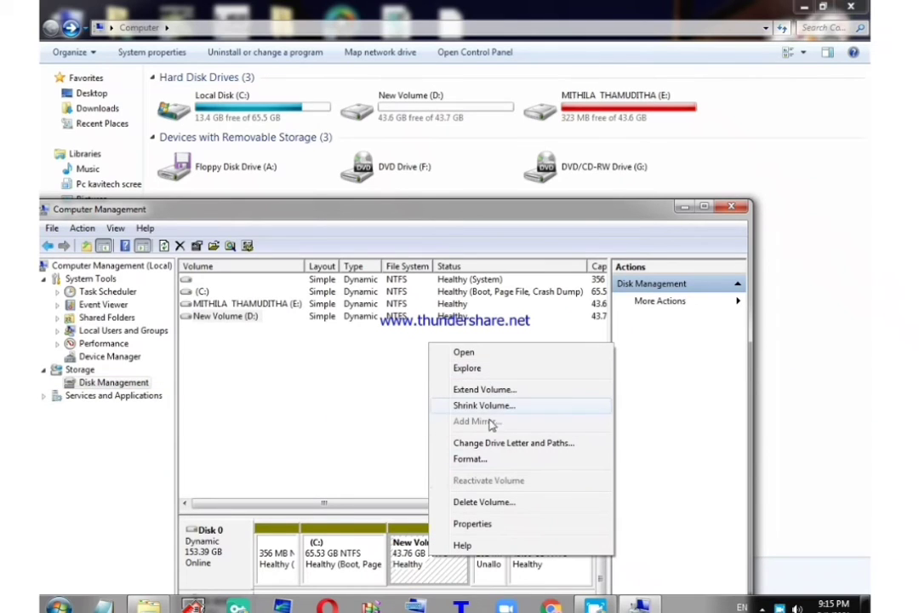
{"action": "left_click", "coordinate": [481, 501]}
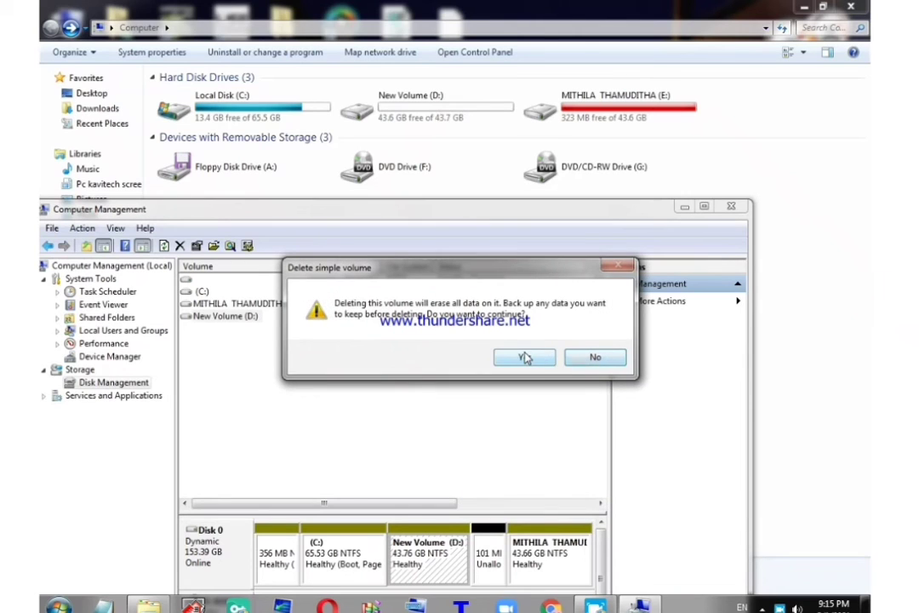
{"action": "left_click", "coordinate": [524, 357]}
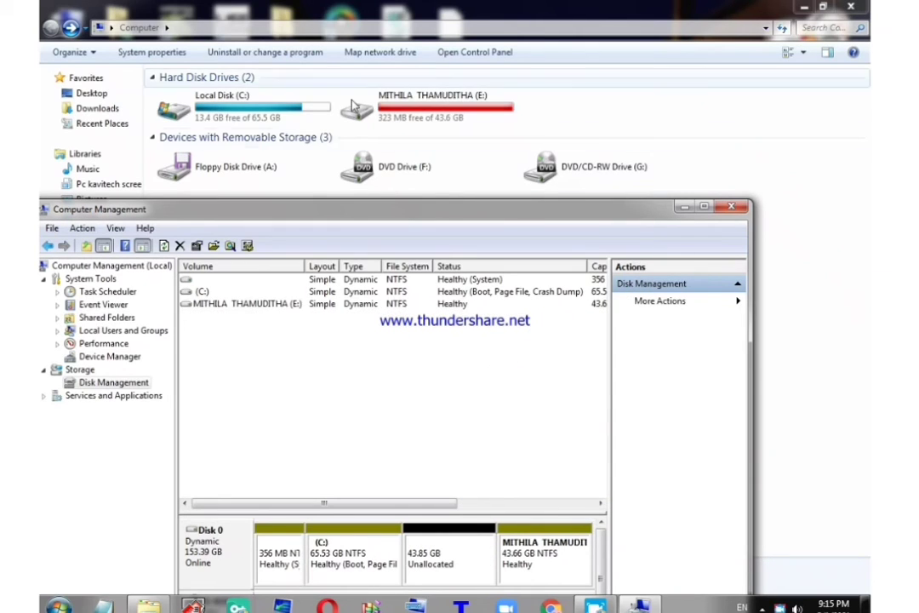
Create a full-size simple volume in Disk 0's unallocated space with drive letter D, default NTFS format and label MMMMMYYYYYYYYYYNNNNNNNNN
{"action": "right_click", "coordinate": [432, 545]}
{"action": "left_click", "coordinate": [434, 422]}
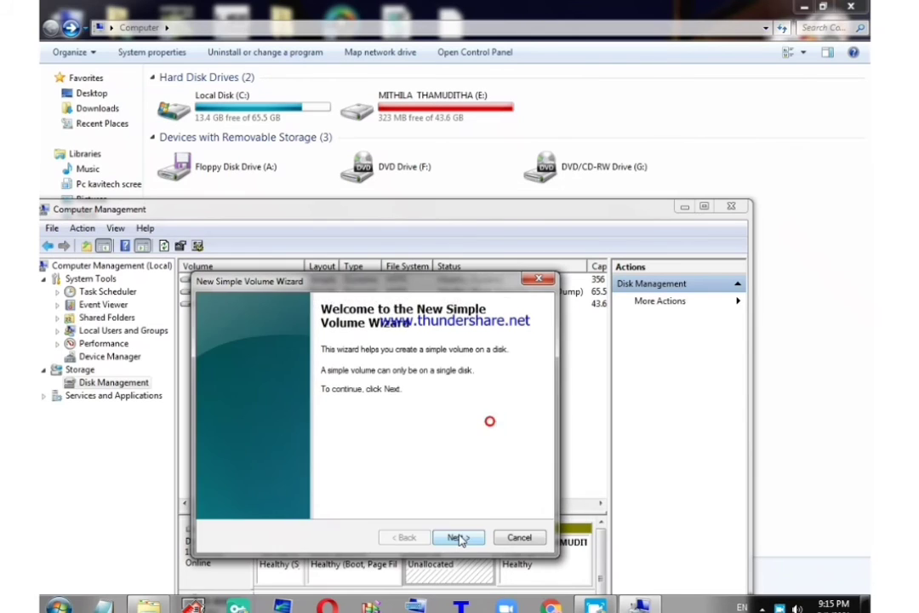
{"action": "left_click", "coordinate": [458, 538]}
{"action": "left_click", "coordinate": [458, 537]}
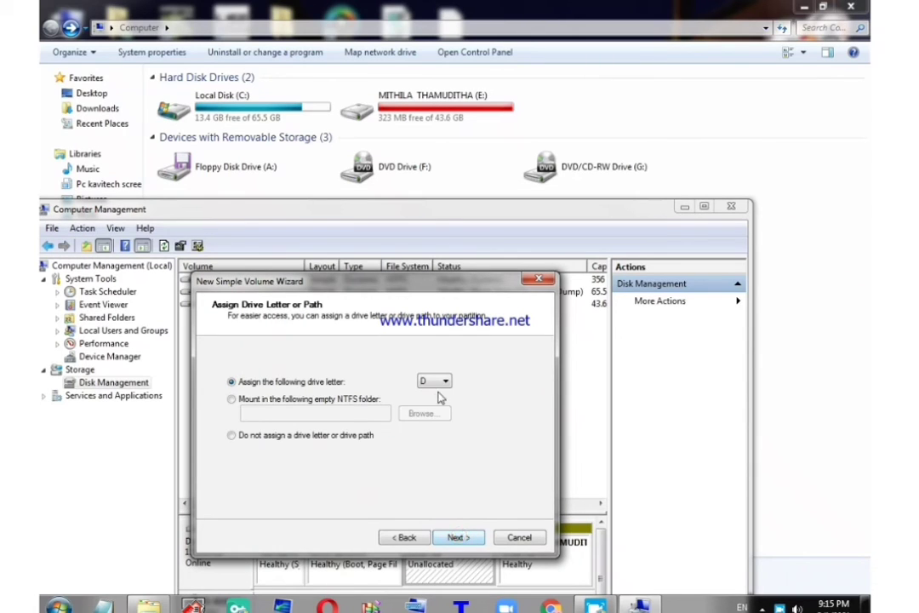
{"action": "left_click", "coordinate": [458, 538]}
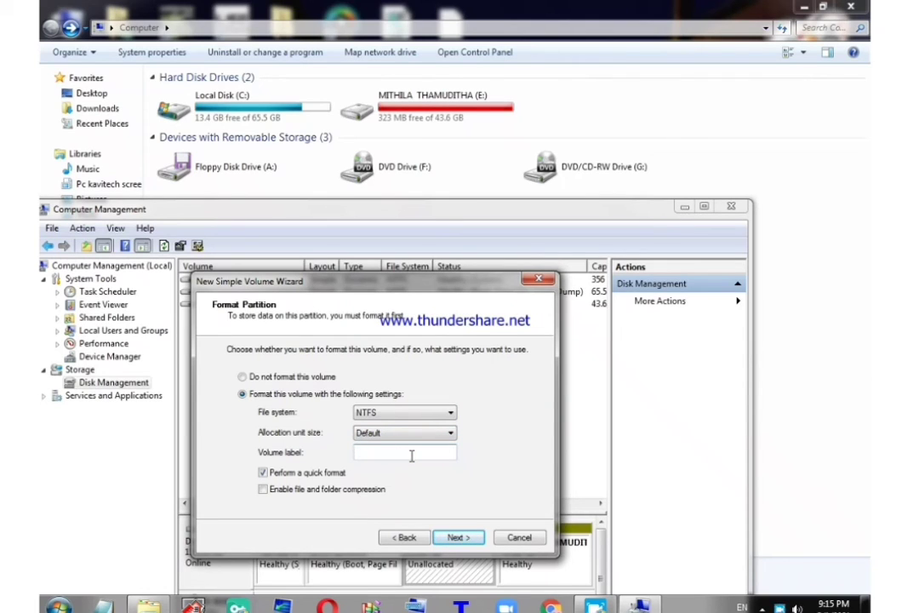
{"action": "left_click", "coordinate": [360, 452]}
{"action": "type", "text": "MMMMM"}
{"action": "type", "text": "YYYYYYYYYYNNNNNNNNN"}
{"action": "left_click", "coordinate": [458, 537]}
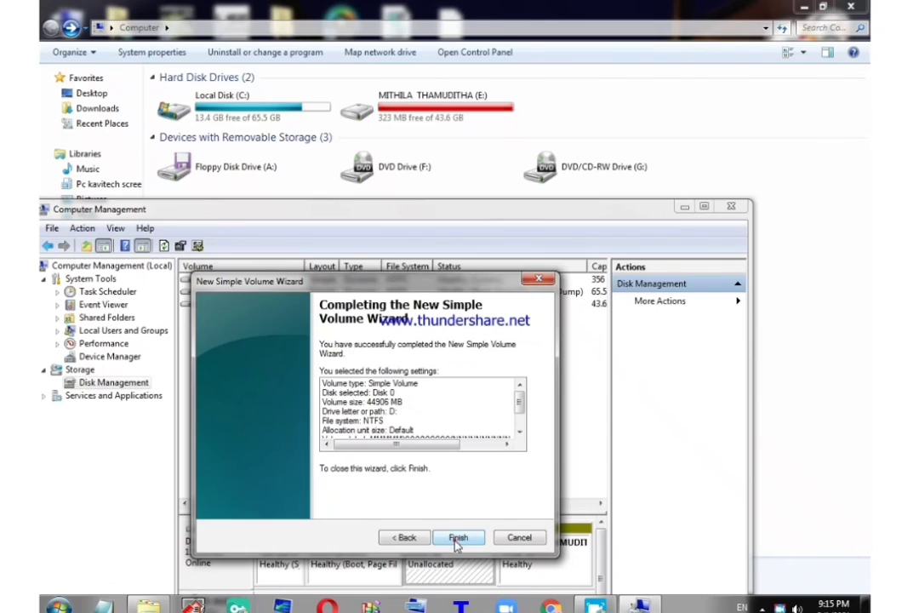
{"action": "left_click", "coordinate": [457, 538]}
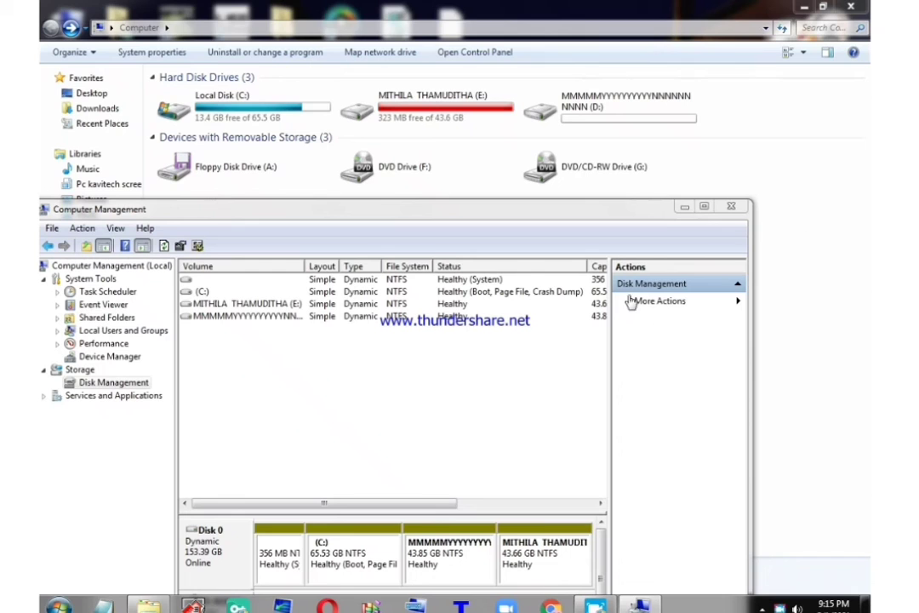
Close the Computer Management and Explorer windows and refresh the desktop
{"action": "left_click", "coordinate": [731, 206]}
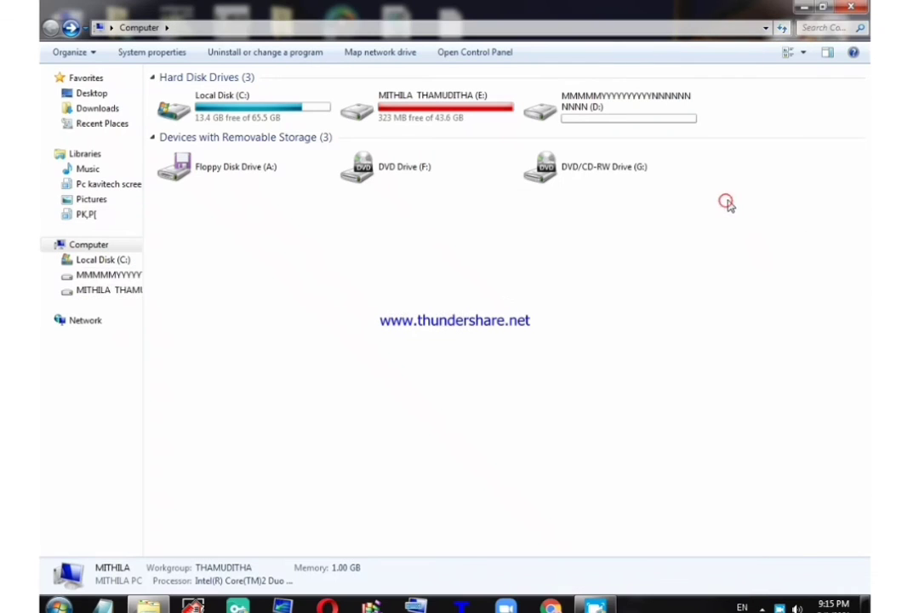
{"action": "left_click", "coordinate": [851, 6]}
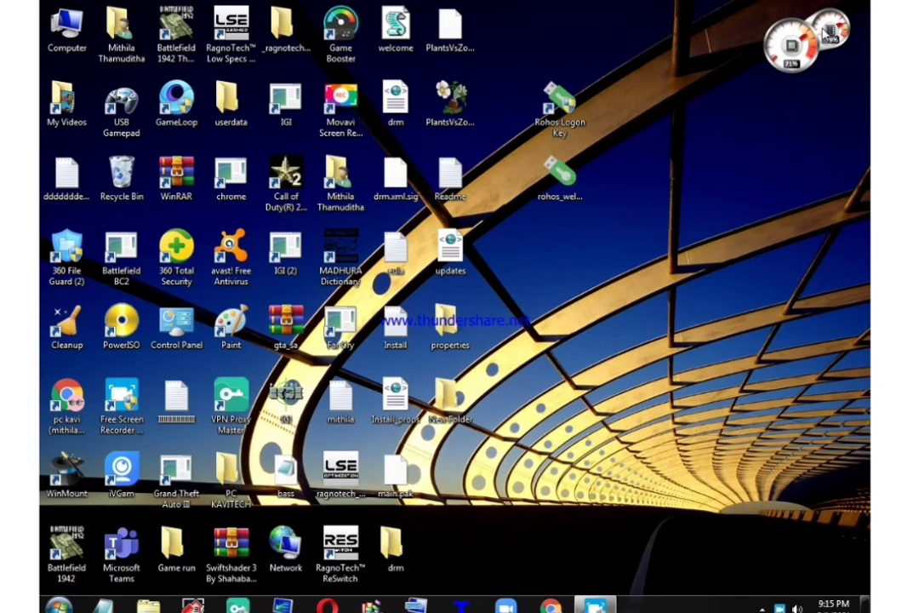
{"action": "right_click", "coordinate": [652, 373]}
{"action": "left_click", "coordinate": [706, 411]}
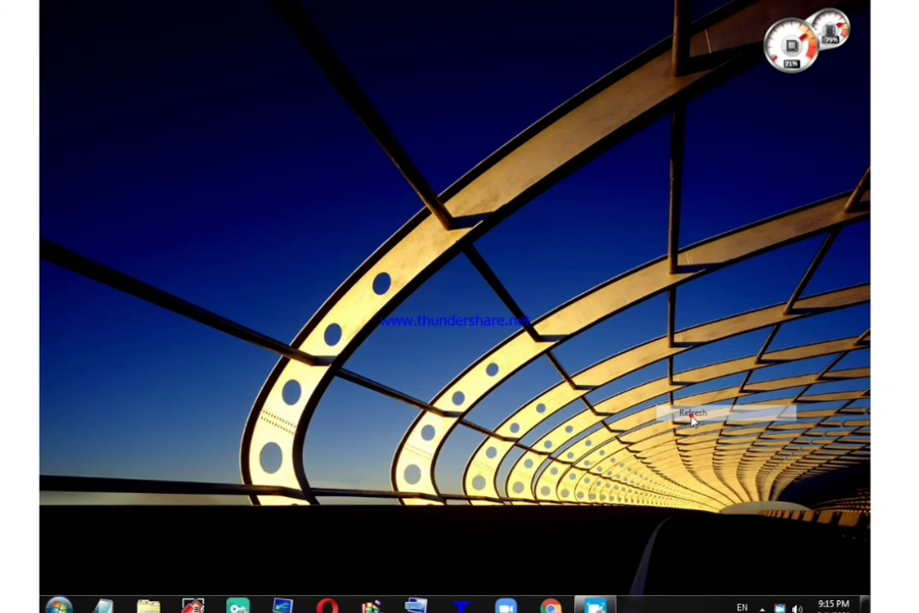
{"action": "right_click", "coordinate": [689, 416]}
{"action": "left_click", "coordinate": [730, 276]}
{"action": "right_click", "coordinate": [732, 272]}
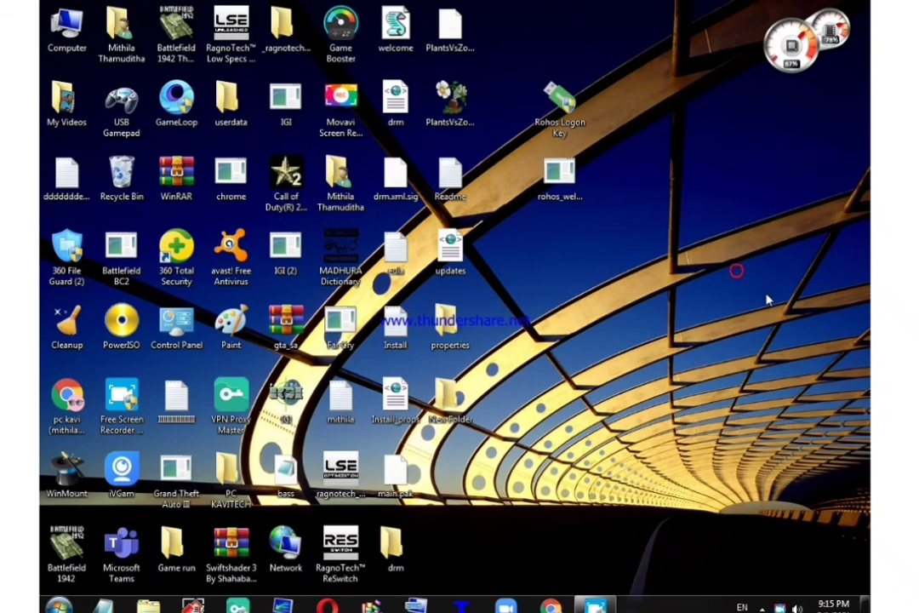